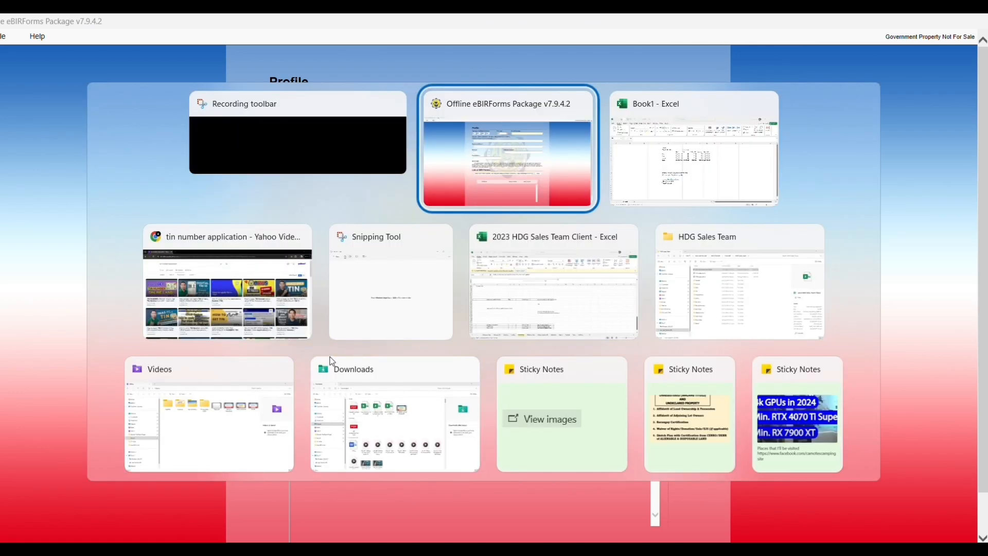
Copy the text REAL ESTATE ACTIVITIES ON A FEE OR CONTRACT BASIS from the Excel workbook into the eBIRForms profile's Line of Business
key(alt+Tab)
click(326, 348)
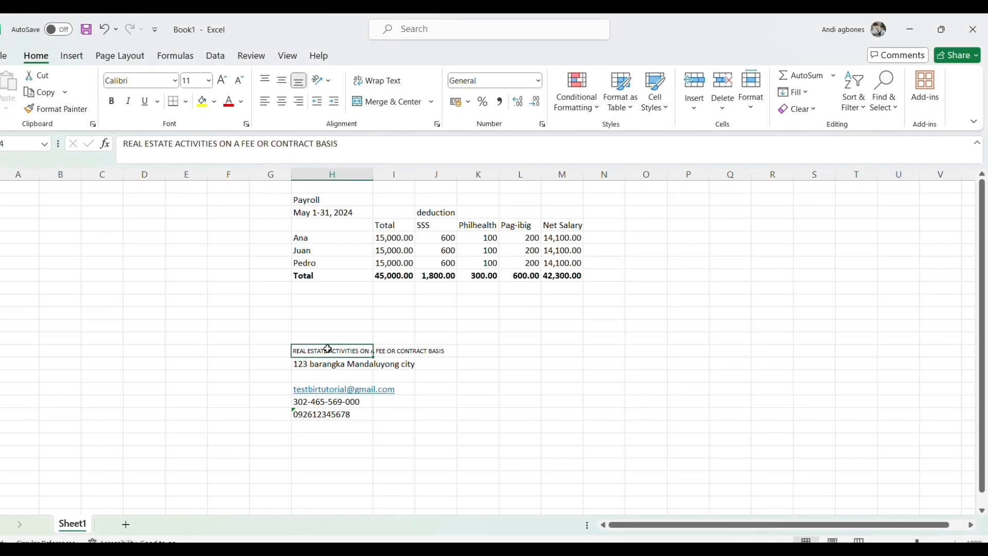
key(ctrl+c)
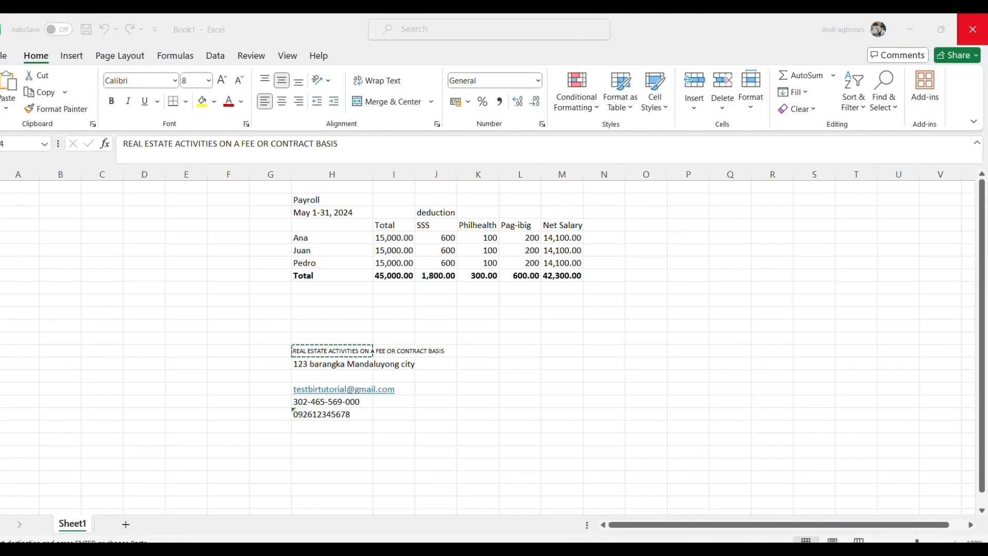
key(alt+Tab)
key(ctrl+v)
Enter the taxpayer's full name in the profile, with the last name first
key(Tab)
text(JUAN)
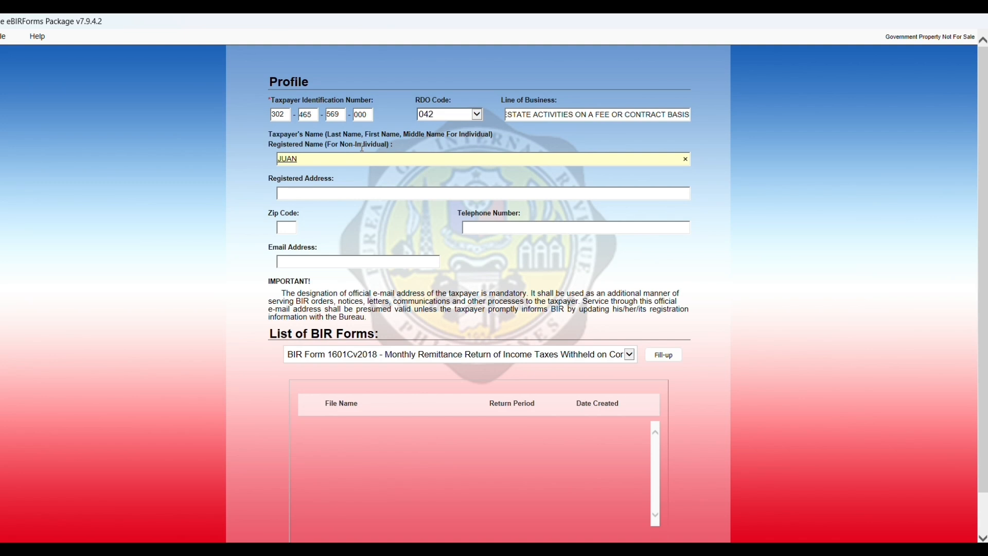
key(BackSpace)
key(BackSpace)
key(BackSpace)
key(BackSpace)
text(DELA CRUZ, JUAN)
Copy the registered address from the Excel workbook into the eBIRForms profile and enter its ZIP code
key(alt+Tab)
click(337, 364)
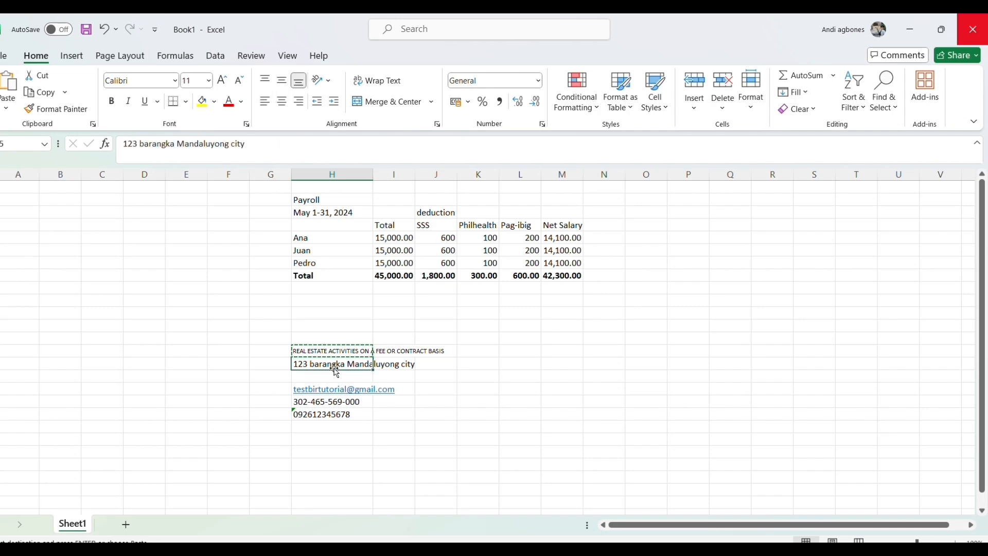
key(alt)
key(alt+Tab)
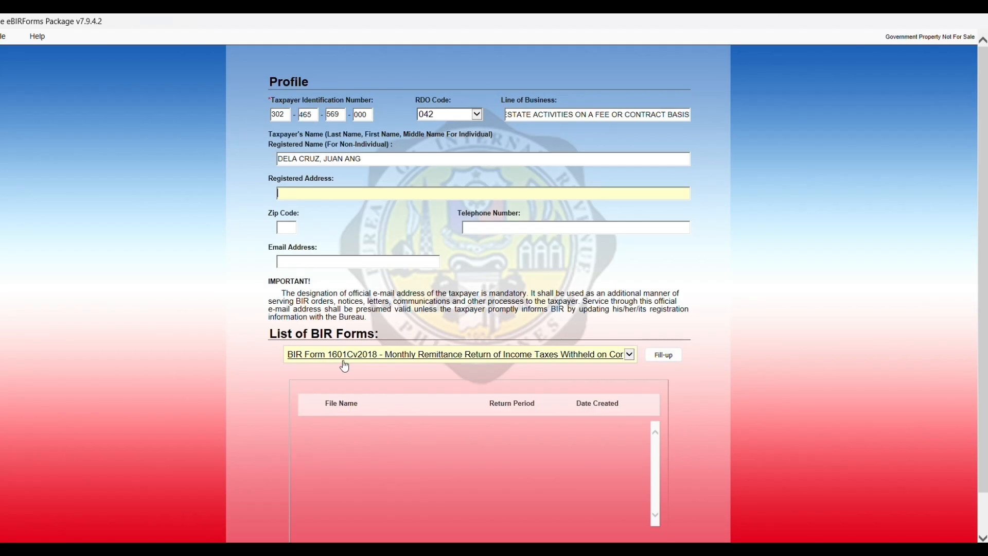
key(alt+Tab)
key(ctrl+c)
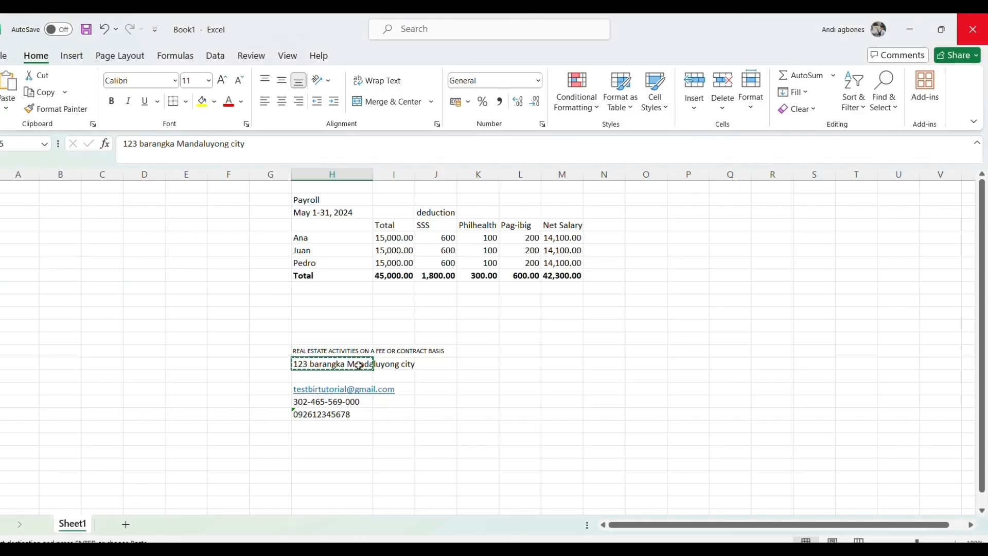
key(alt+Tab)
key(ctrl+v)
key(Tab)
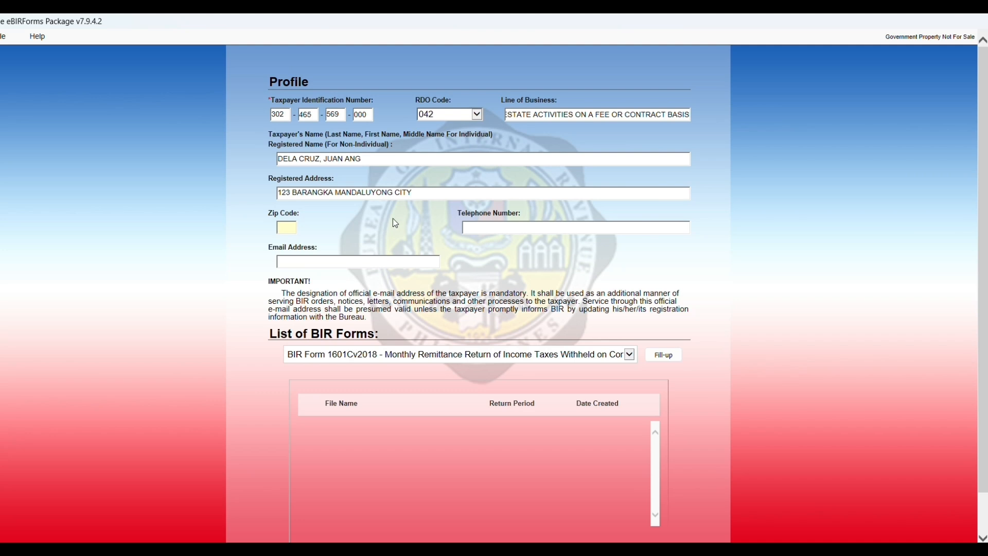
text(1500)
Copy the phone number from the Excel workbook into the eBIRForms profile's Telephone Number
click(485, 229)
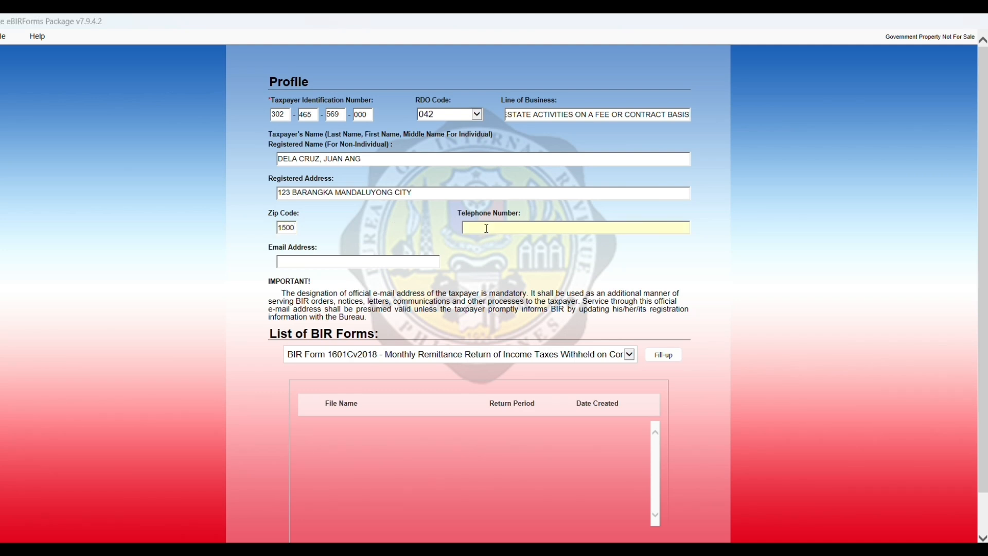
key(alt+Tab)
key(alt+Tab)
key(alt+Tab)
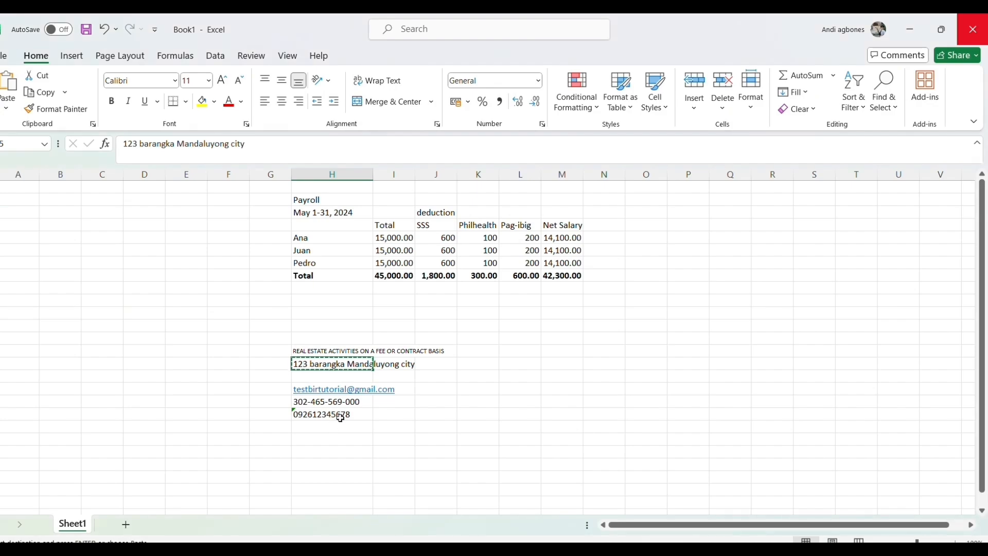
click(334, 418)
key(ctrl+c)
key(alt+Tab)
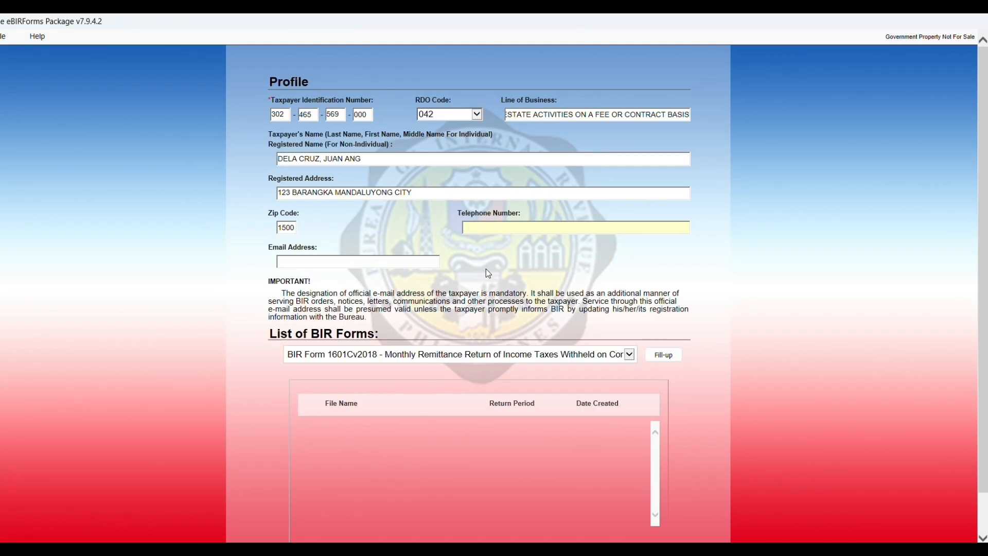
key(ctrl+v)
Copy the e-mail address from the Excel workbook into the eBIRForms profile's Email Address
key(Tab)
key(alt+Tab)
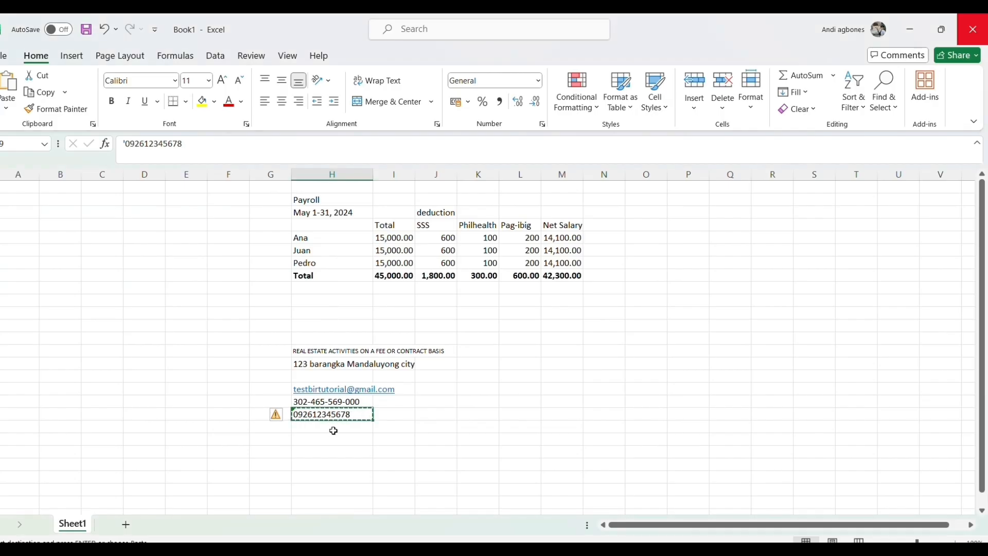
click(337, 390)
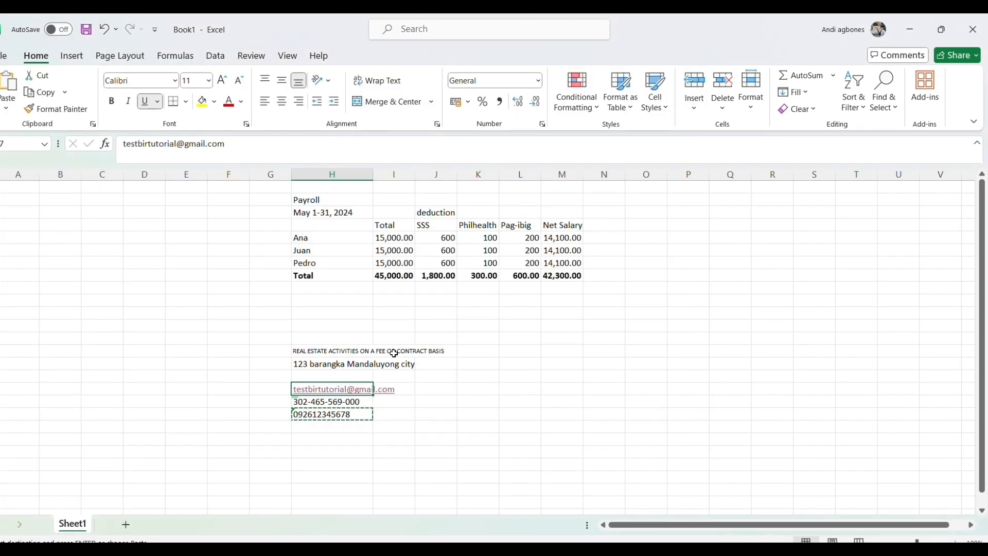
key(ctrl+c)
key(alt+Tab)
key(ctrl+v)
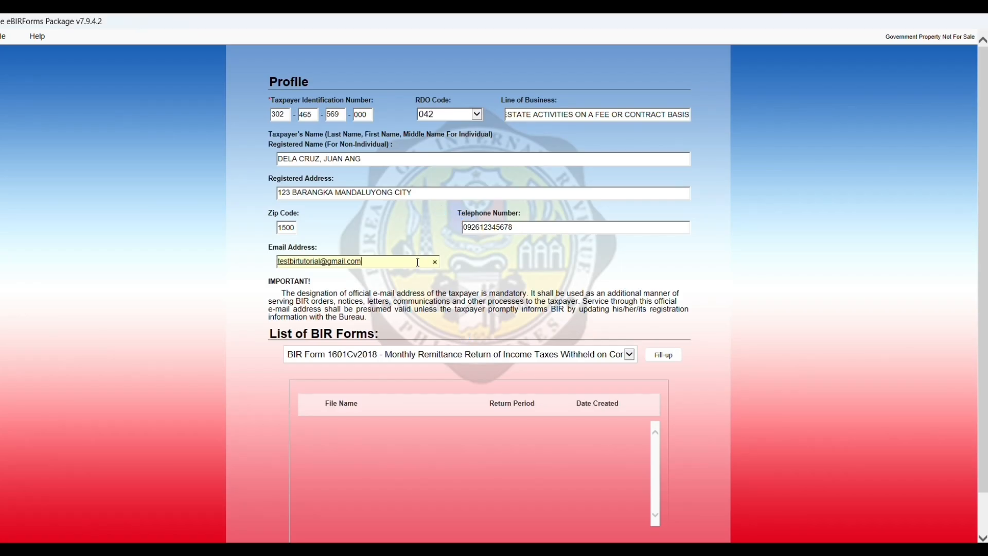
click(442, 160)
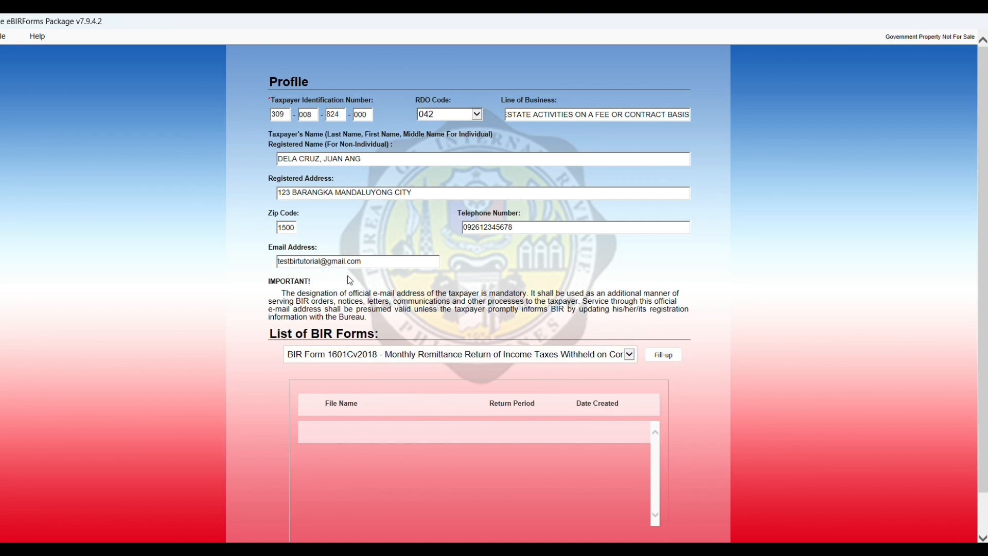
Select BIR Form 1601Cv2018 and open it for fill-up, acknowledging the saved profile information
click(587, 355)
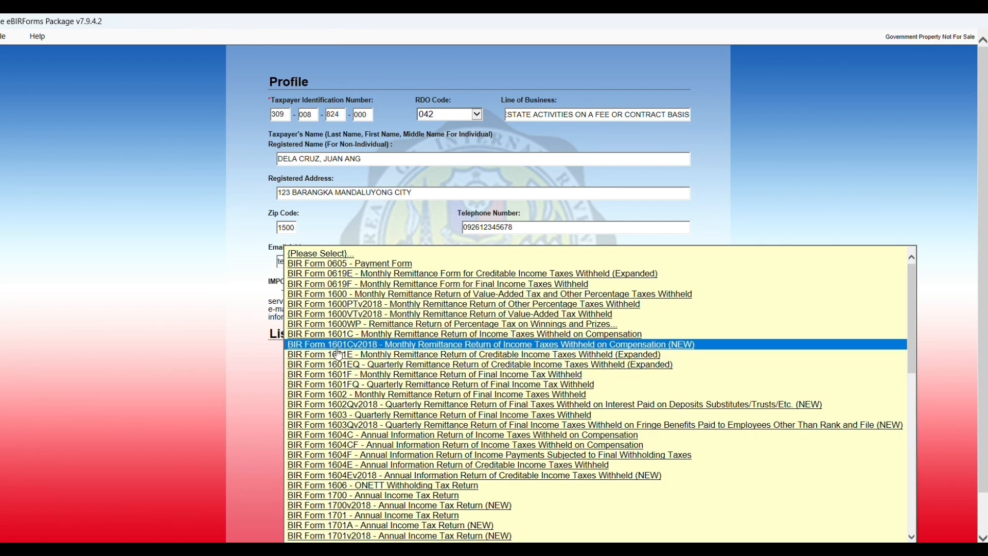
click(366, 344)
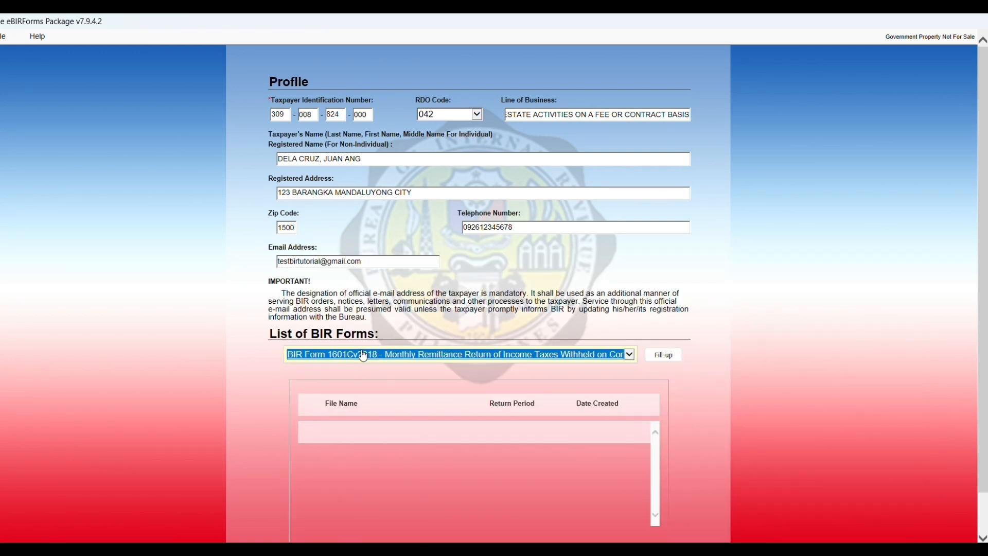
click(664, 356)
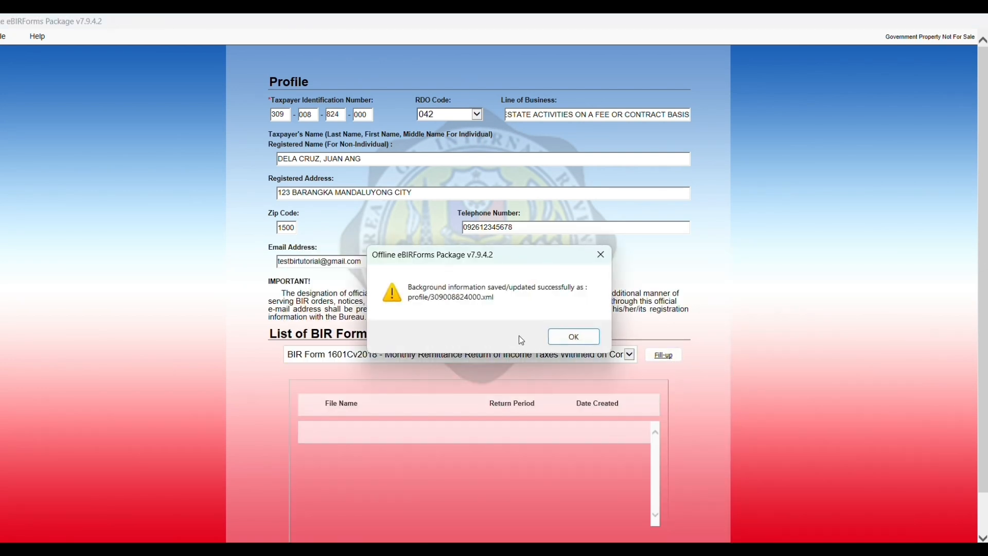
click(587, 336)
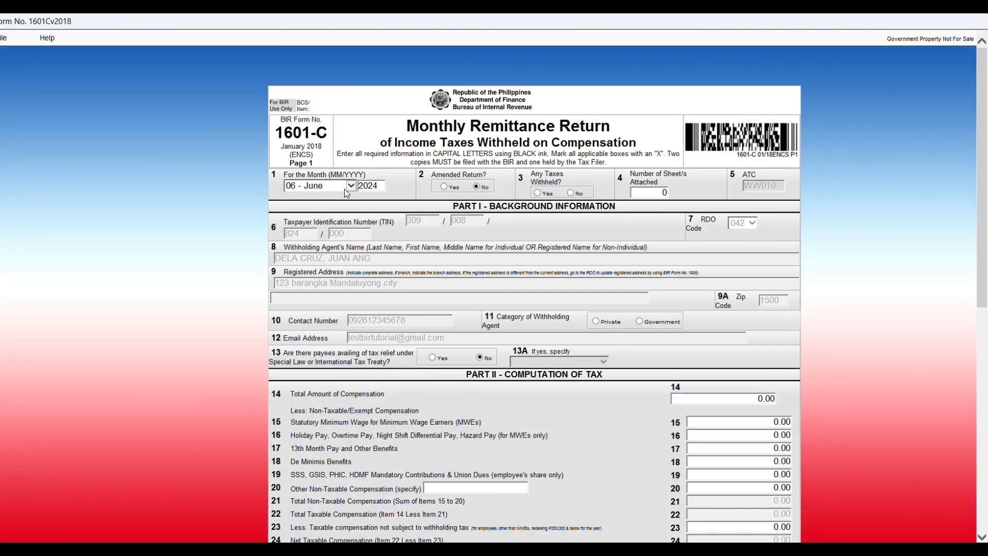
Set the return month to 05 - May and answer No to Any Taxes Withheld
click(344, 190)
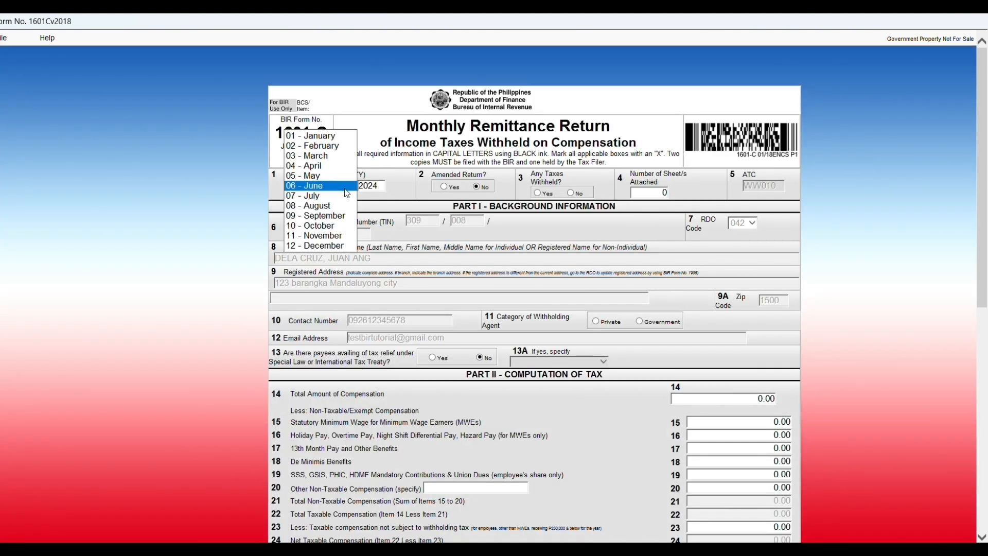
click(313, 180)
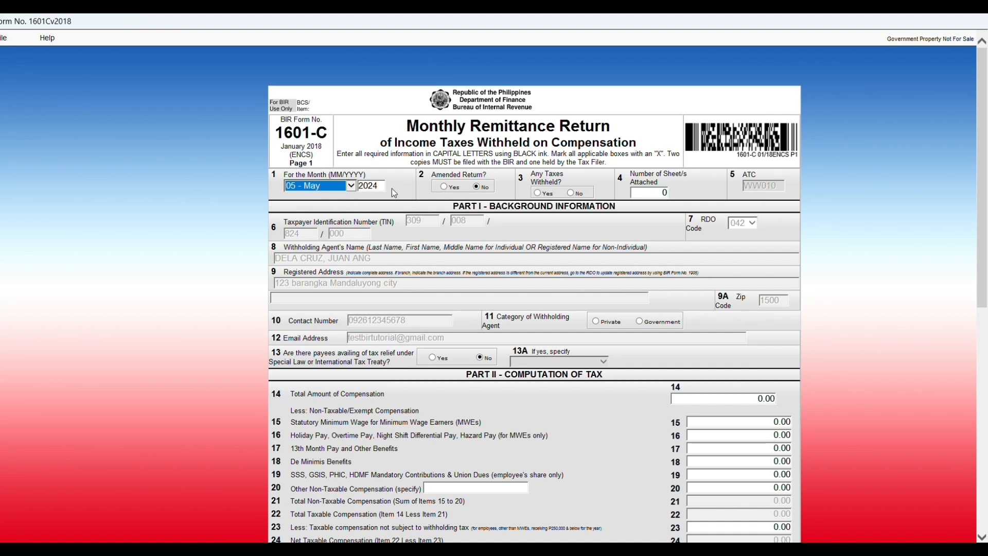
click(540, 194)
click(569, 194)
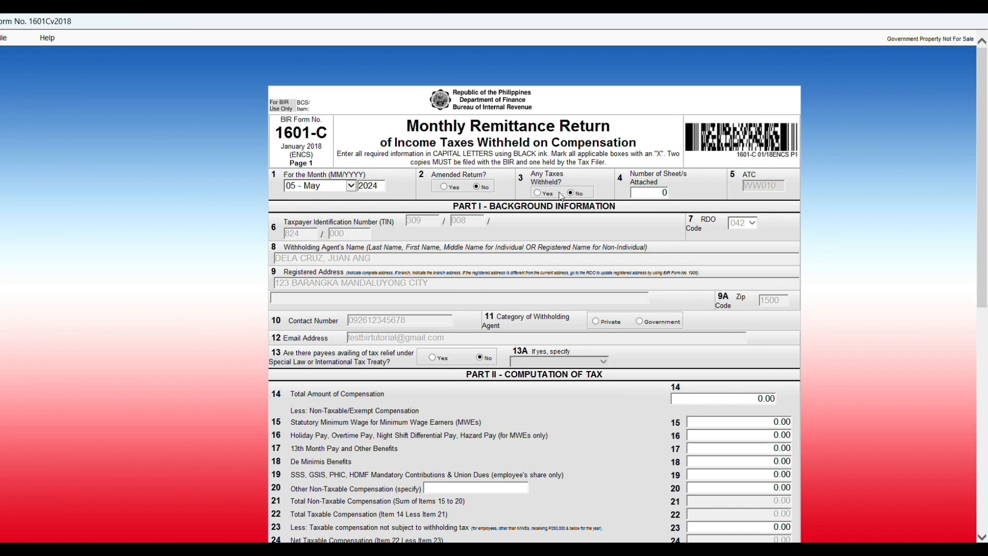
click(538, 194)
click(572, 194)
Set the withholding agent category to Private and the Total Amount of Compensation in item 14 to 45,000
scroll(451, 389, down, 3)
click(754, 321)
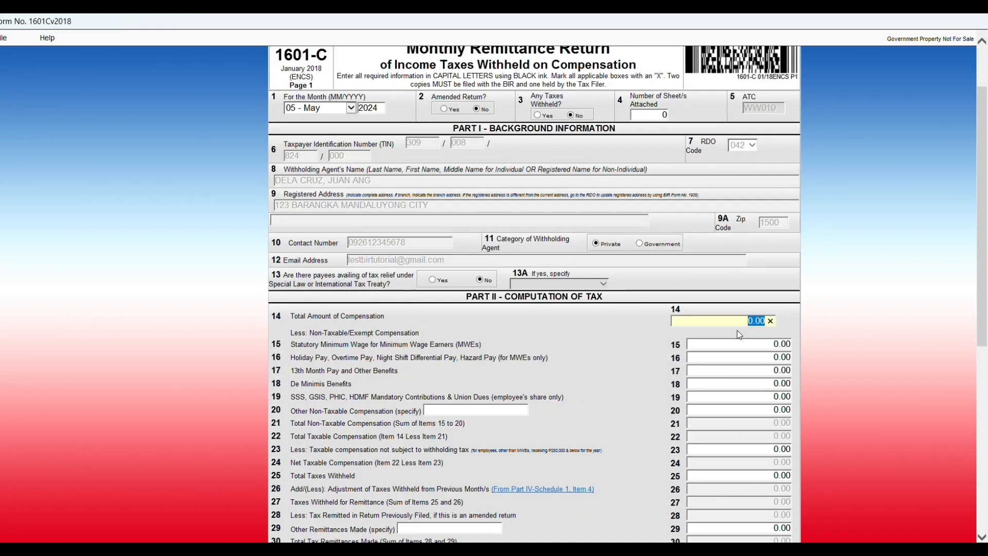
text(45000)
Look up the total net salary in the Excel payroll and enter 42,300 as the Statutory Minimum Wage in item 15
click(743, 347)
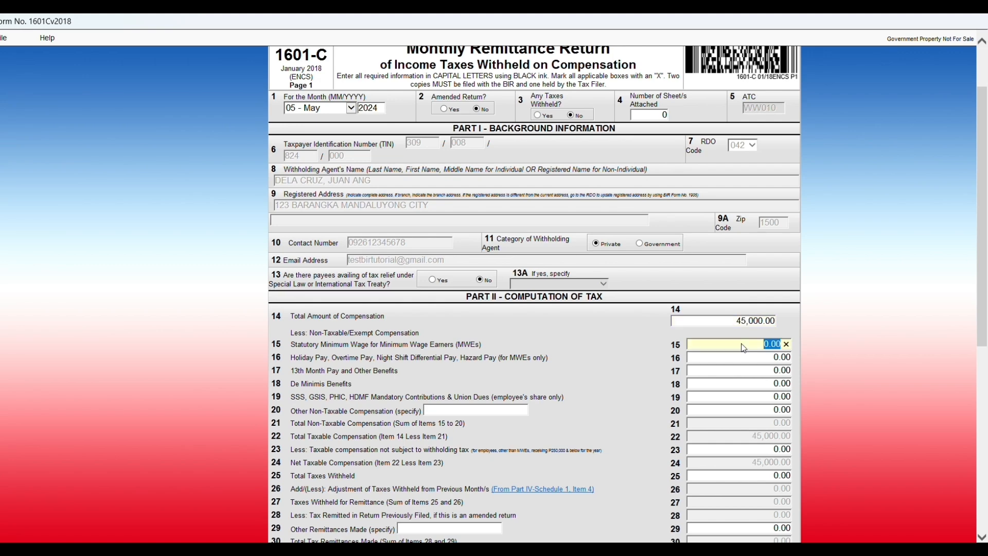
key(alt+Tab)
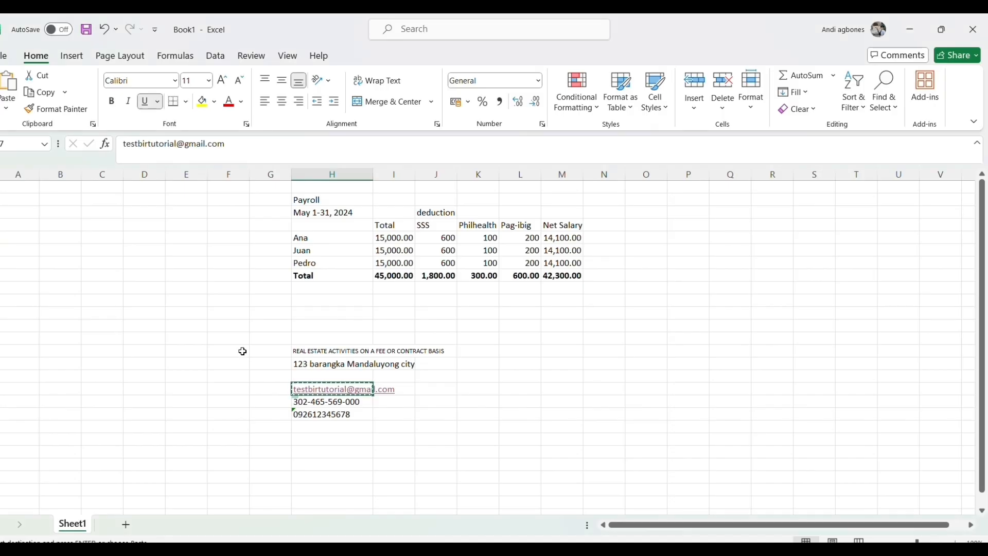
click(452, 273)
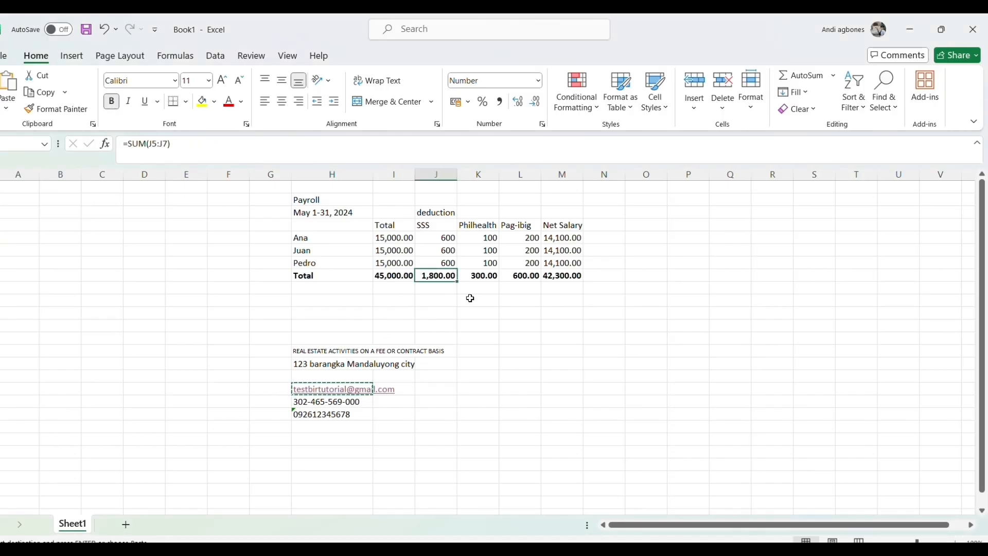
key(alt+Tab)
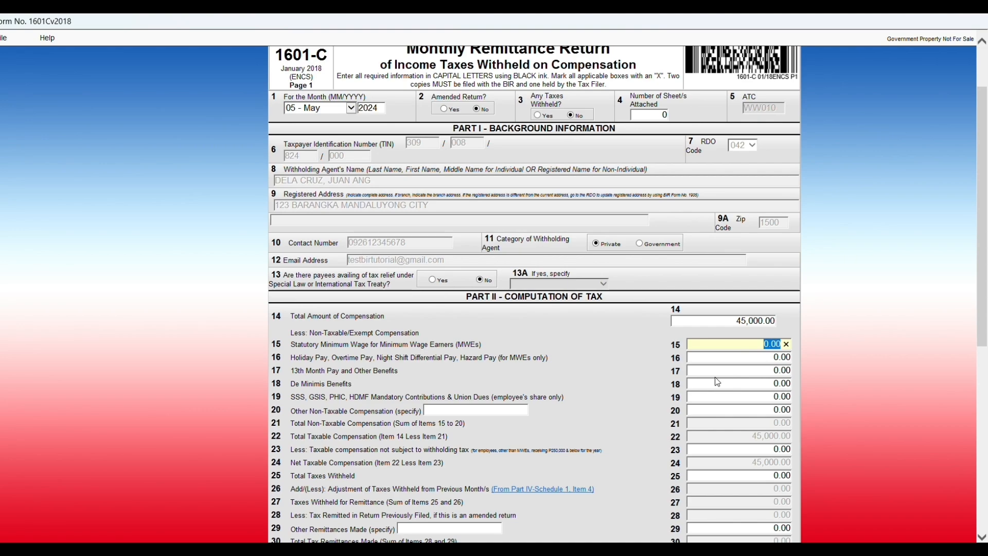
key(alt+Tab)
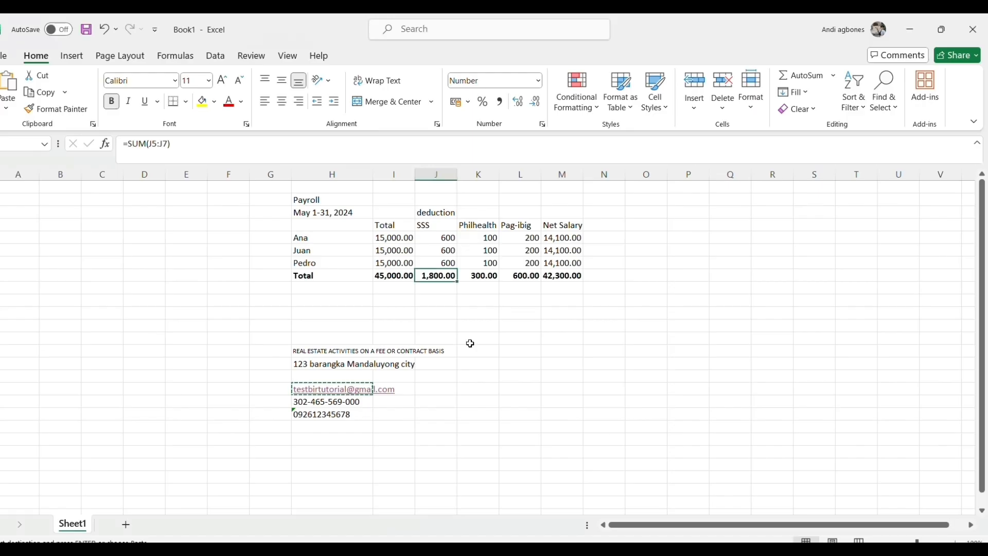
key(alt+Tab)
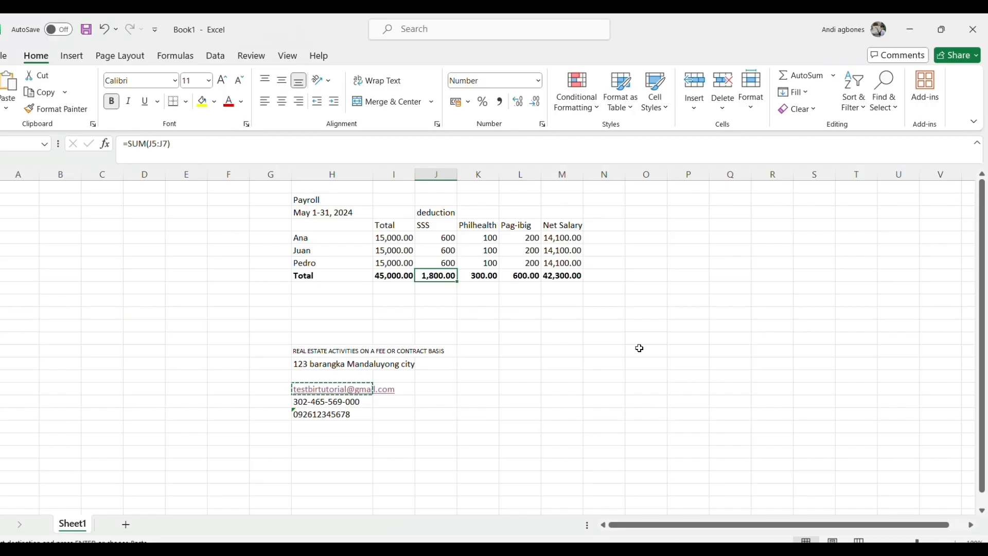
key(alt+Tab)
click(559, 274)
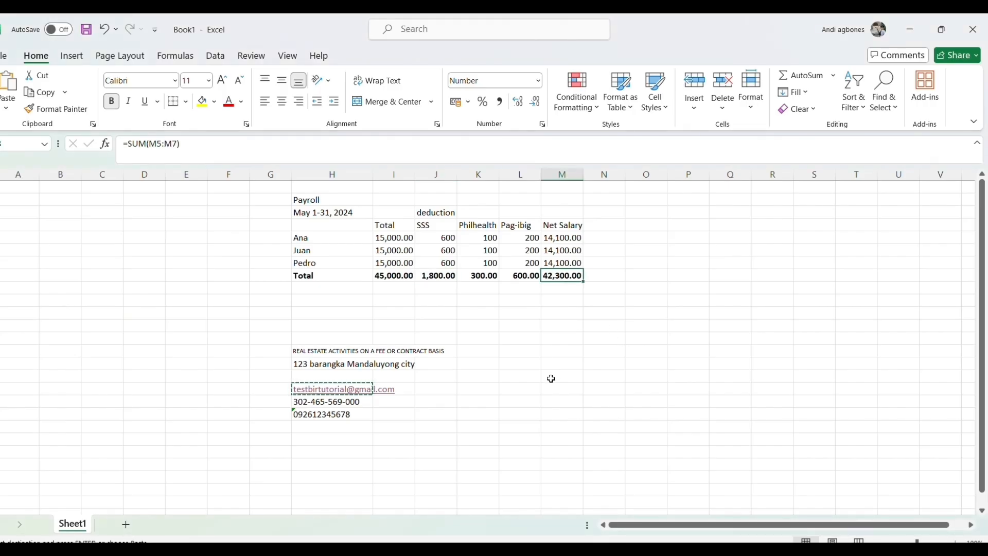
key(alt+Tab)
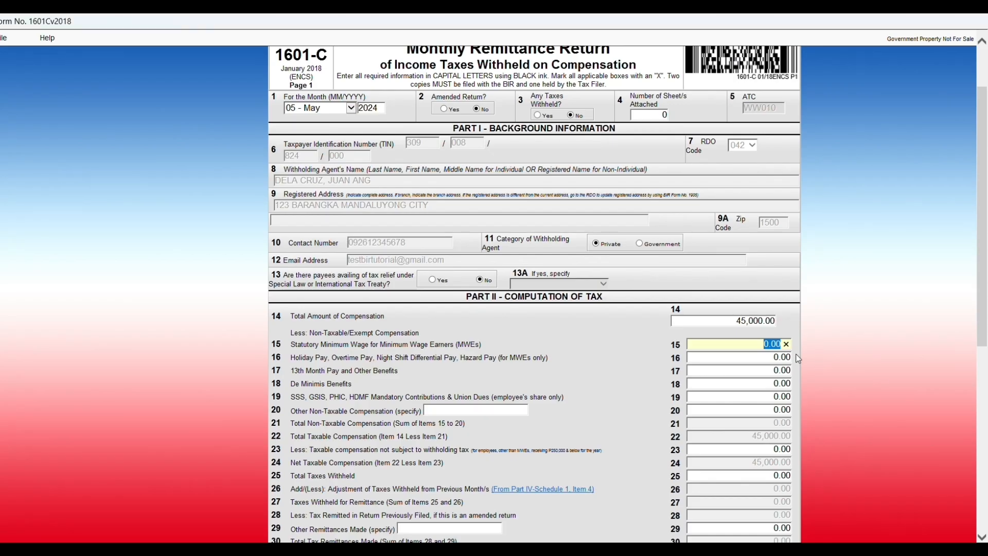
text(42300)
key(Tab)
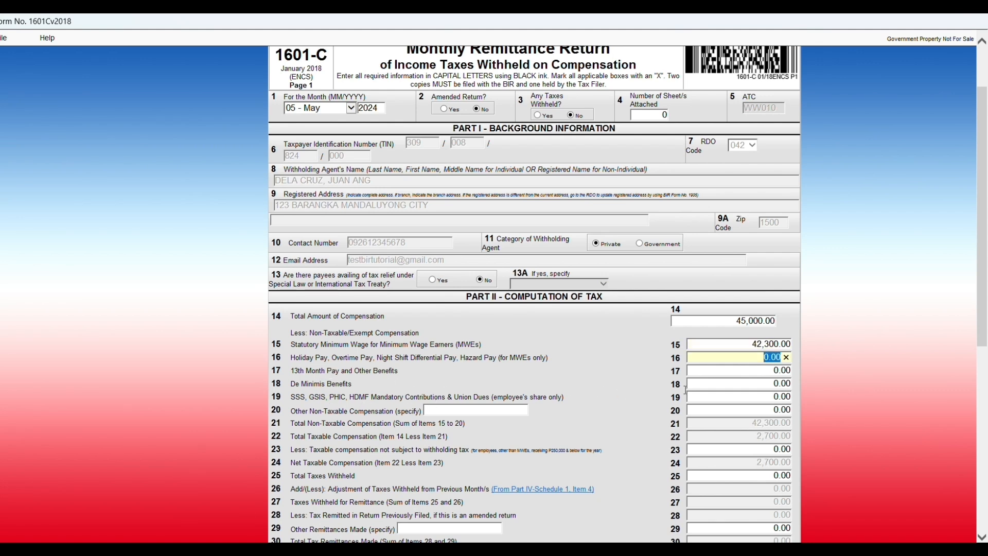
Sum the SSS, Philhealth and Pag-ibig totals in the Excel payroll and enter 2,700 as mandatory contributions in item 19
click(723, 371)
click(727, 398)
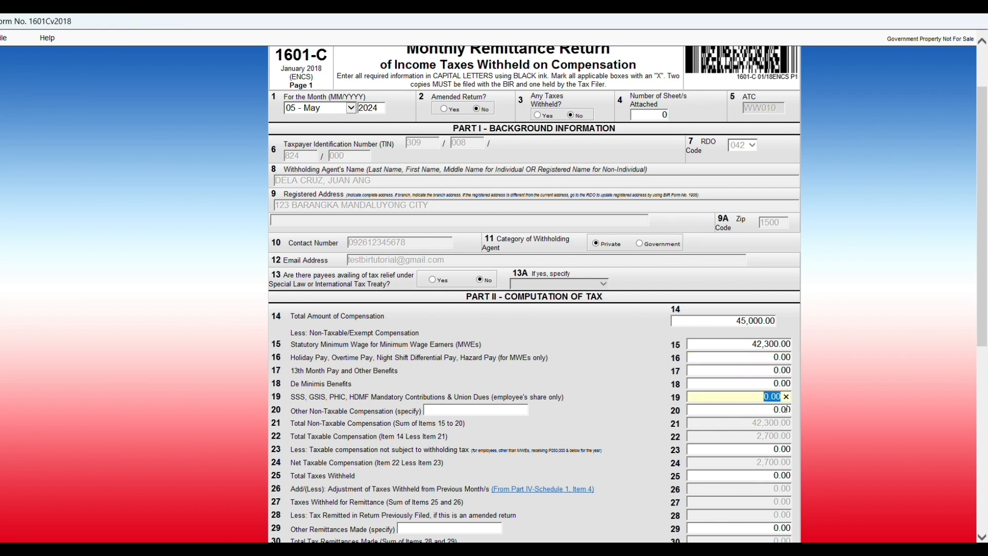
key(alt+Tab)
drag(436, 274, 534, 274)
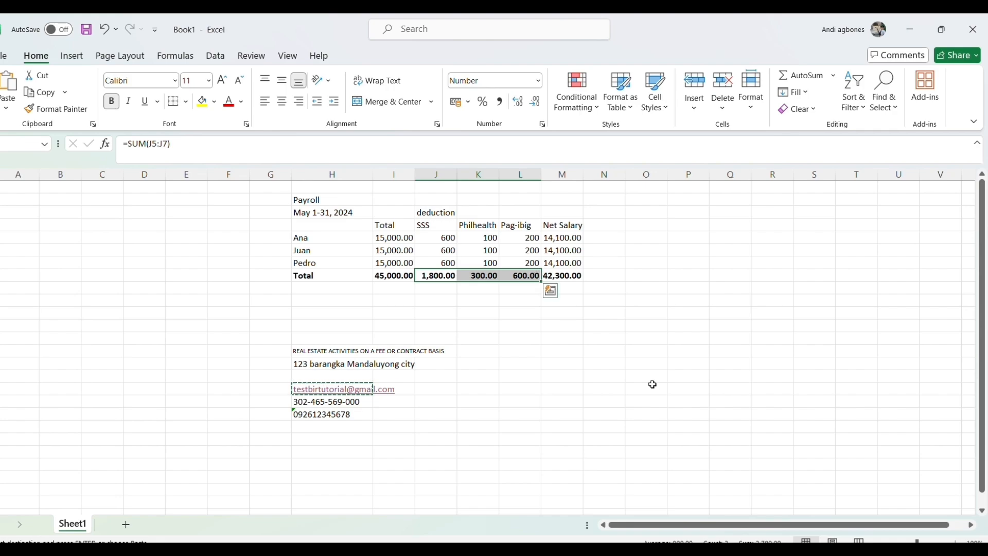
key(alt+Tab)
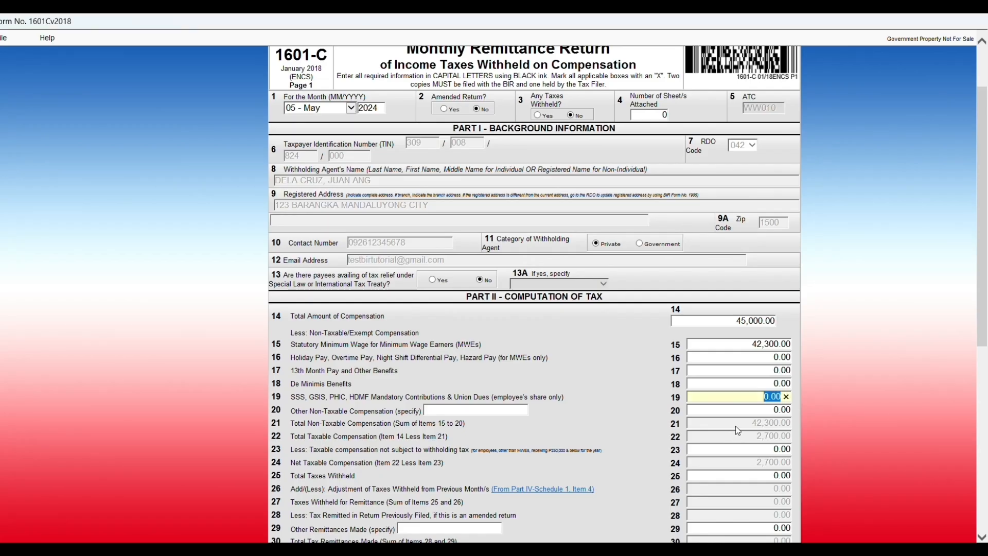
text(2700)
key(Tab)
click(733, 348)
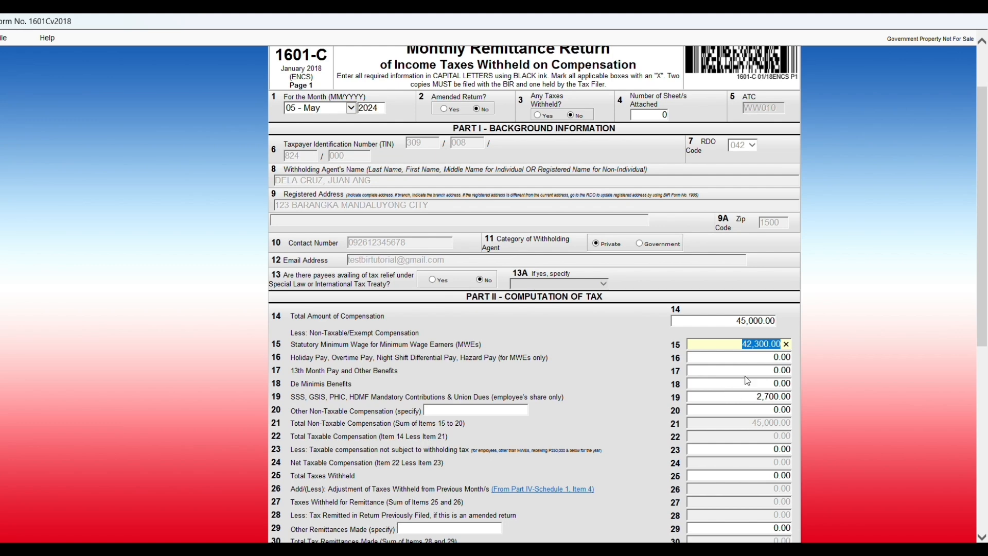
Validate the completed 1601-C return and acknowledge the validation message
scroll(353, 420, down, 1)
scroll(353, 419, down, 1)
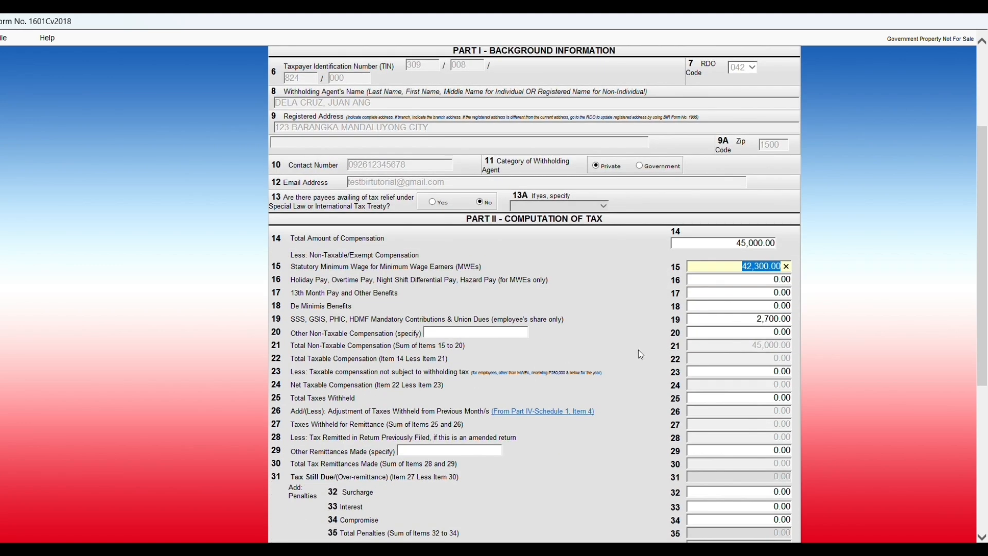
scroll(752, 321, down, 5)
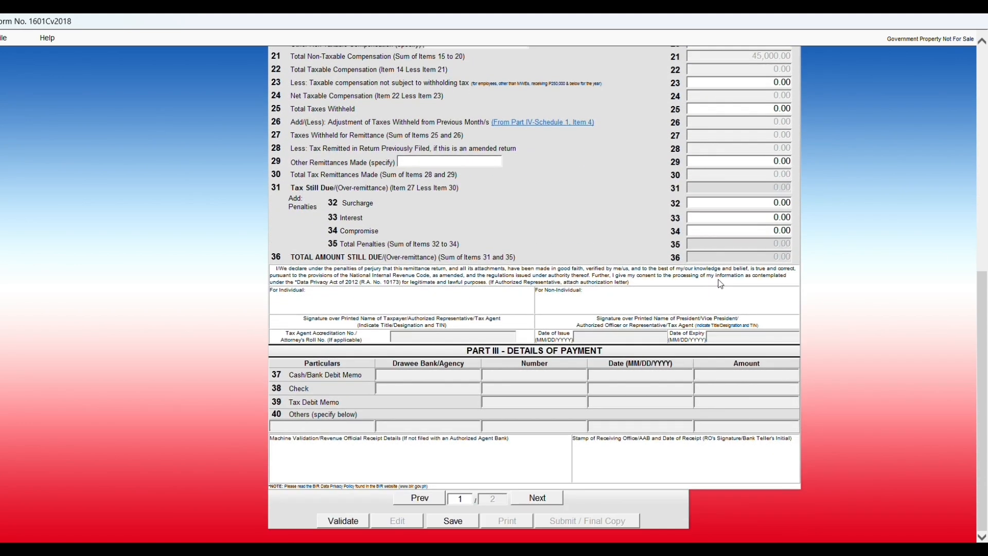
click(348, 522)
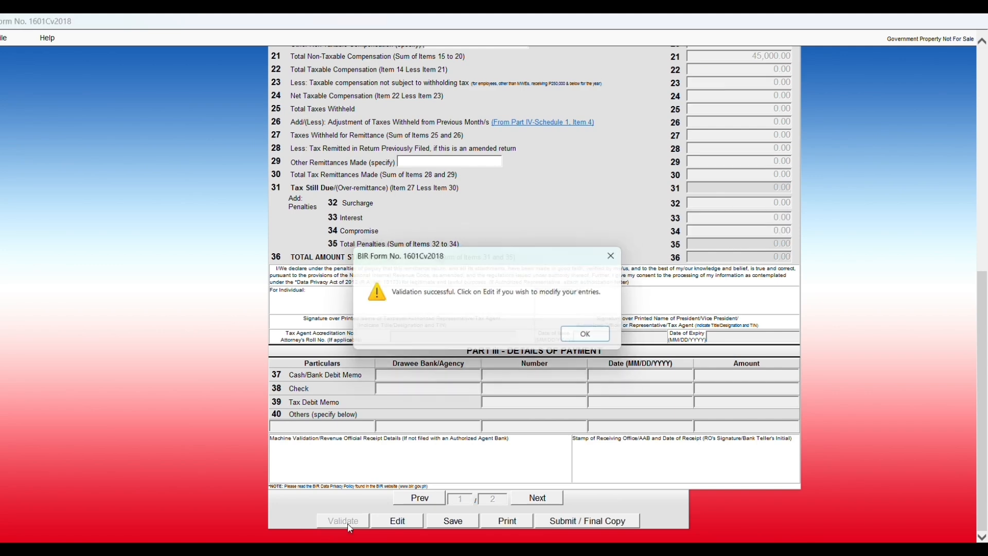
click(593, 333)
Review the validated entries, save the return and acknowledge the save messages
scroll(537, 376, up, 7)
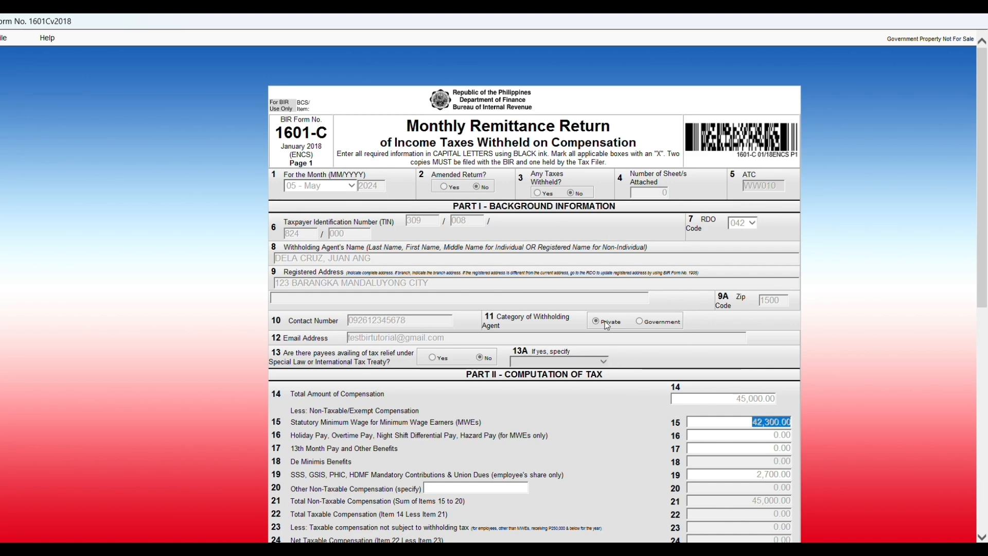
scroll(730, 403, down, 10)
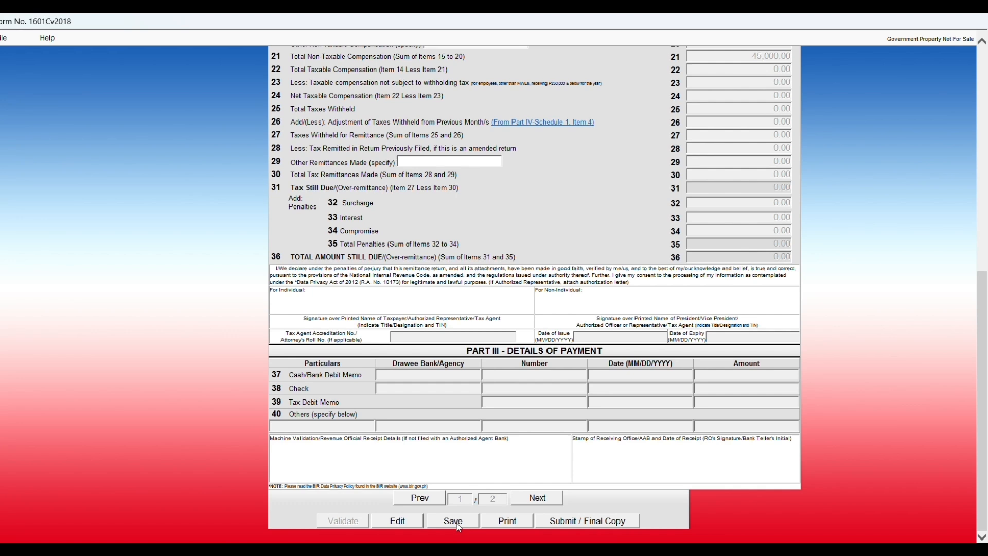
click(458, 522)
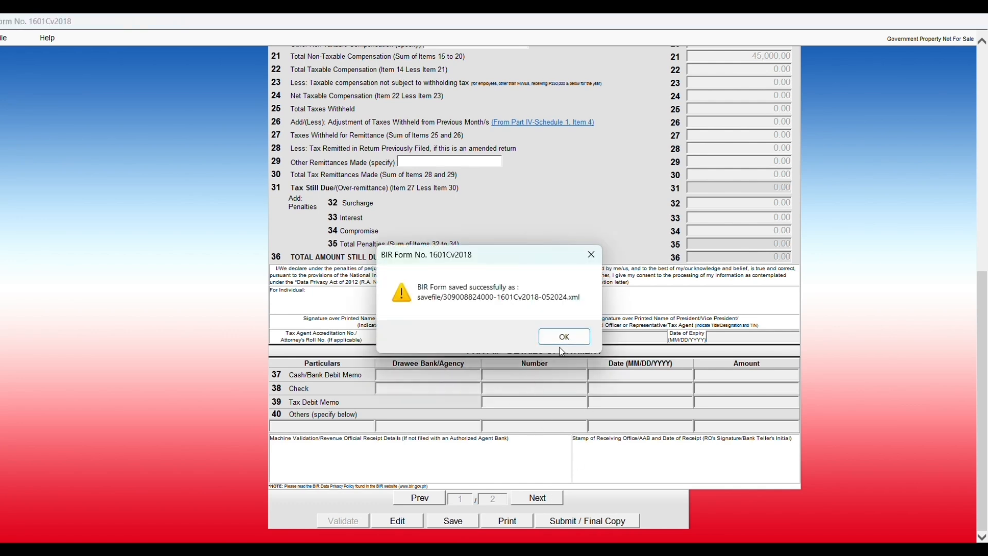
click(564, 338)
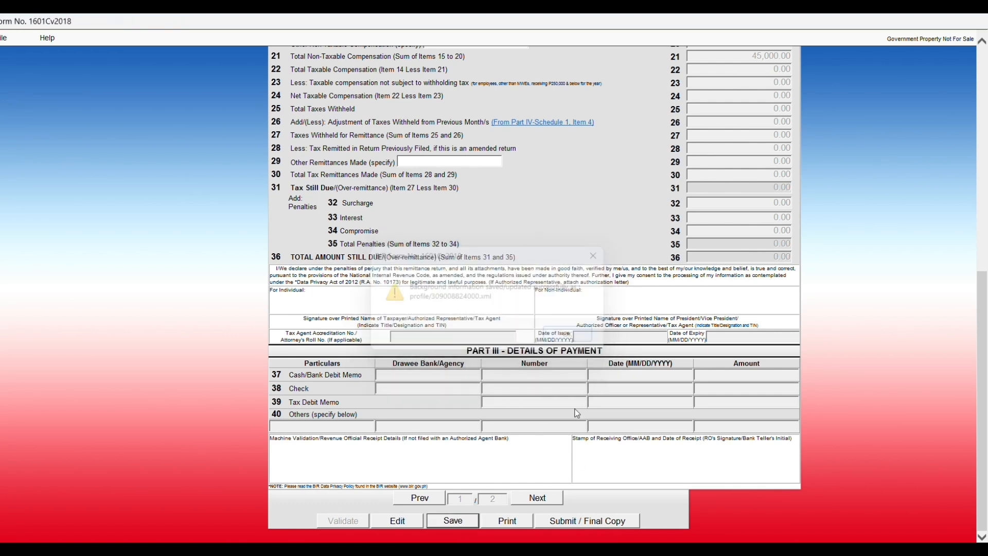
click(581, 524)
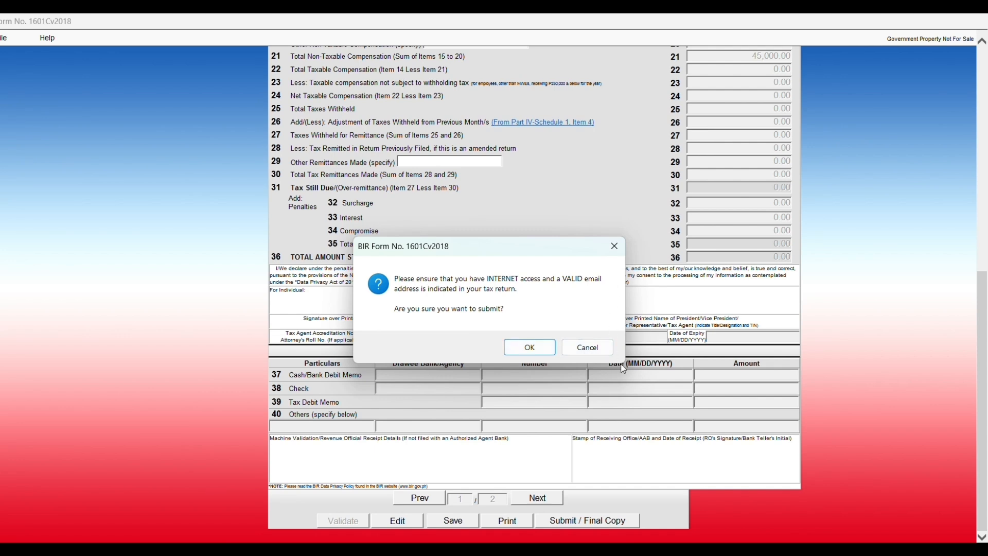
click(589, 347)
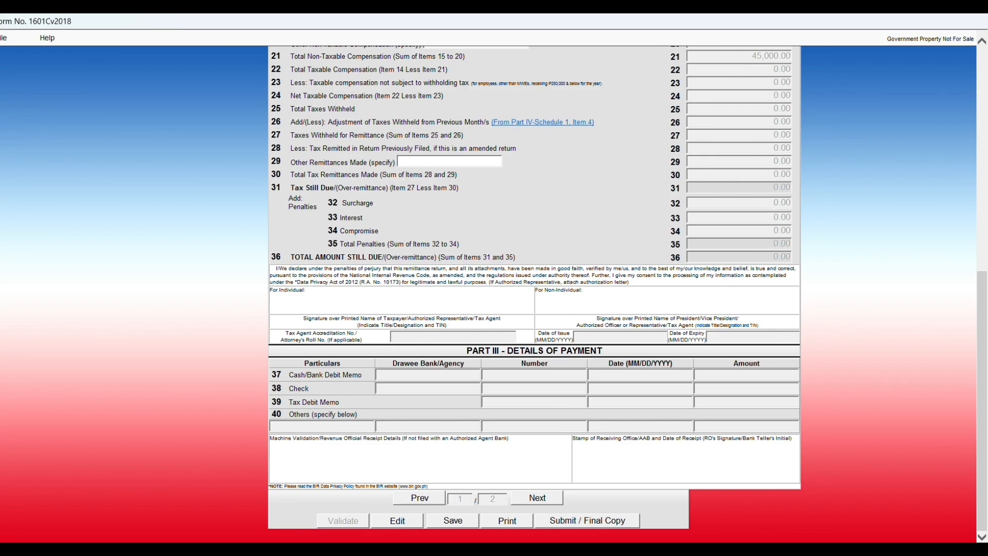
mouse_move(296, 540)
scroll(444, 306, up, 8)
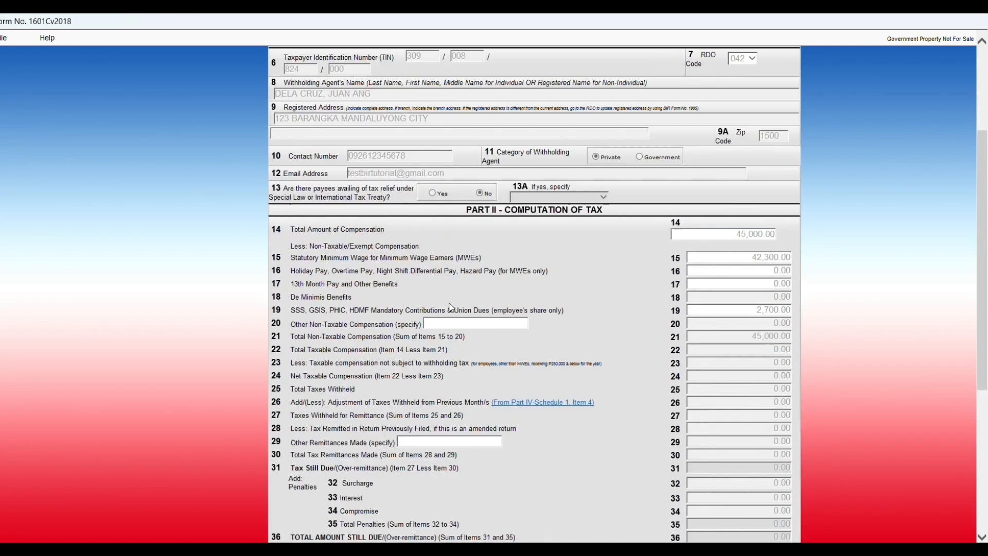
scroll(434, 304, down, 8)
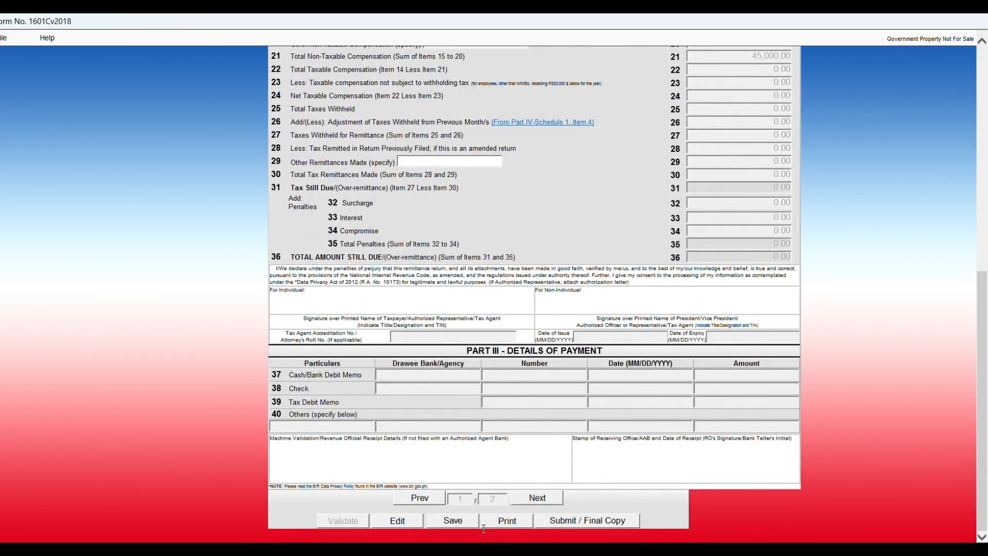
Open the print version of the 1601-C return and look over its first page
click(506, 520)
scroll(373, 363, up, 10)
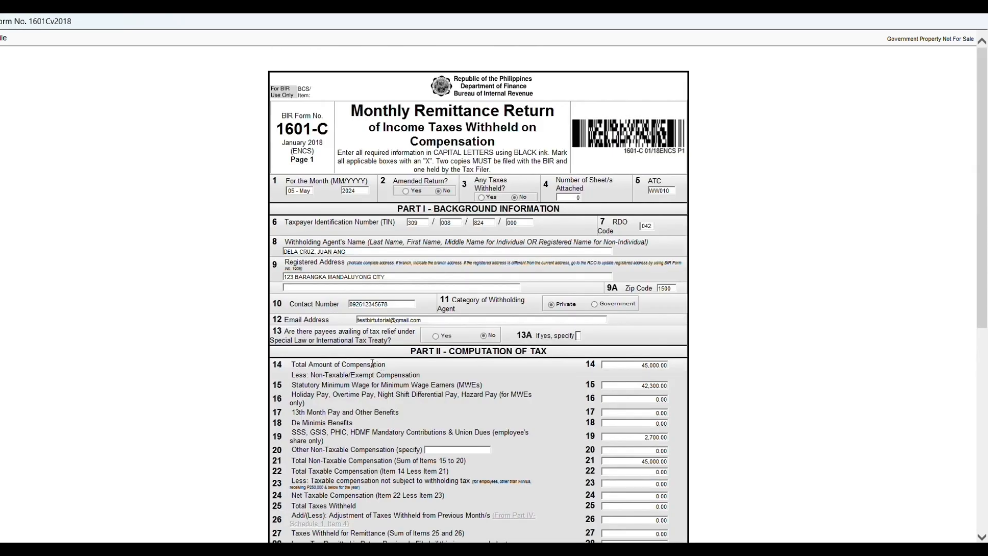
scroll(372, 363, down, 8)
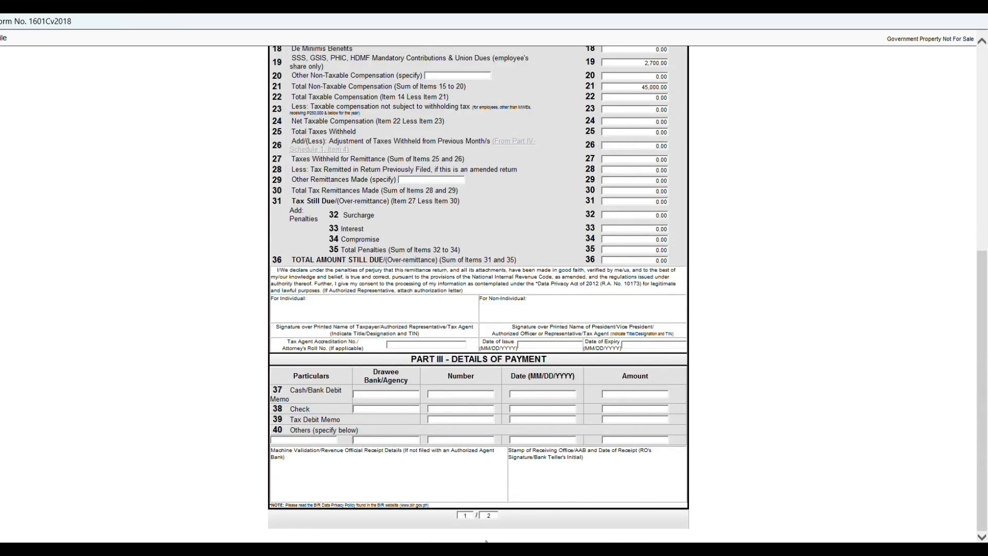
scroll(37, 76, up, 3)
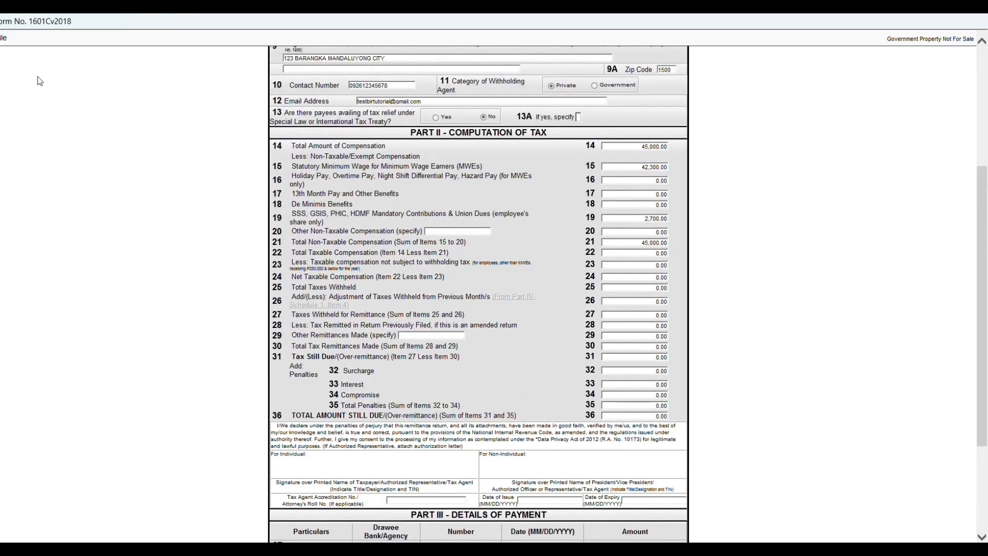
Start printing page 1 of the return with Microsoft Print to PDF as the printer
click(9, 34)
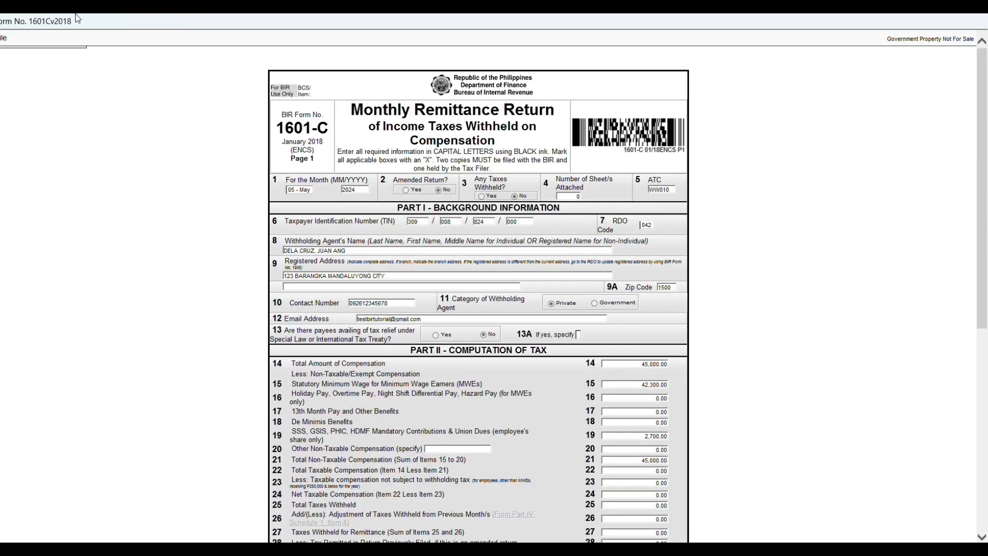
click(4, 39)
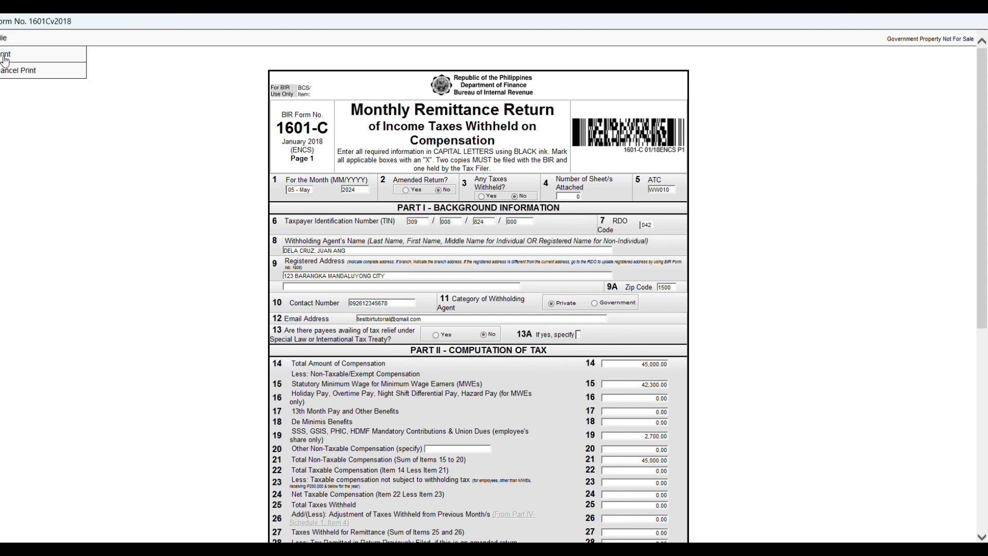
click(3, 56)
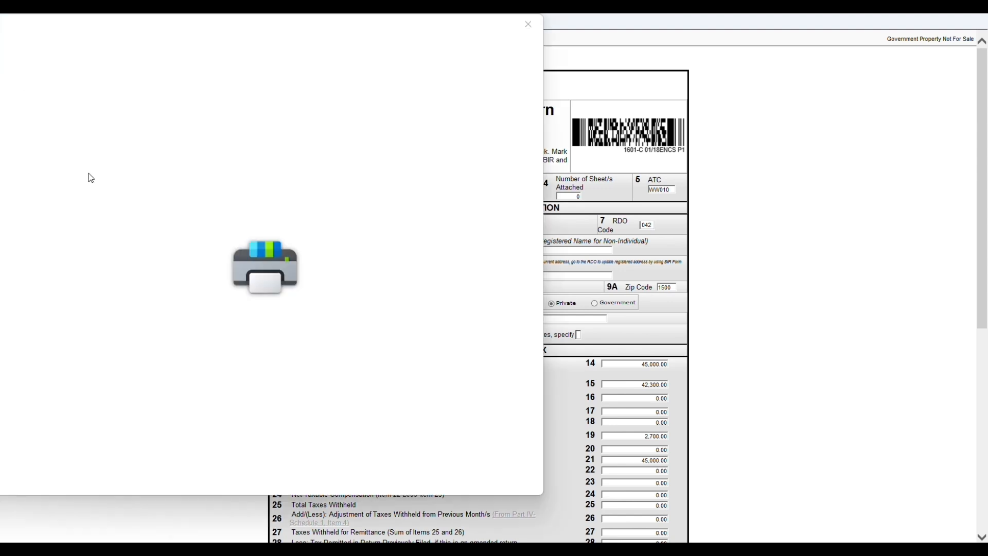
click(79, 90)
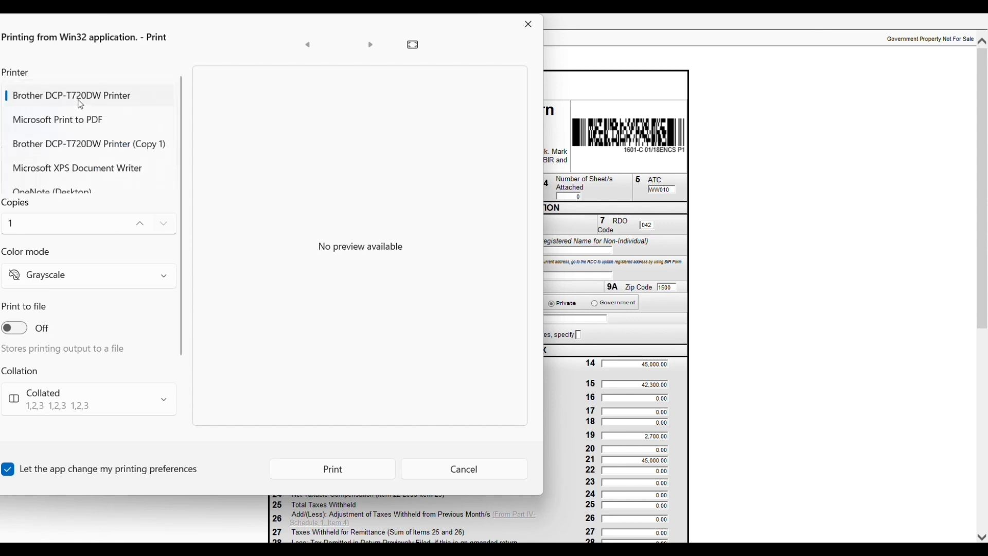
click(81, 119)
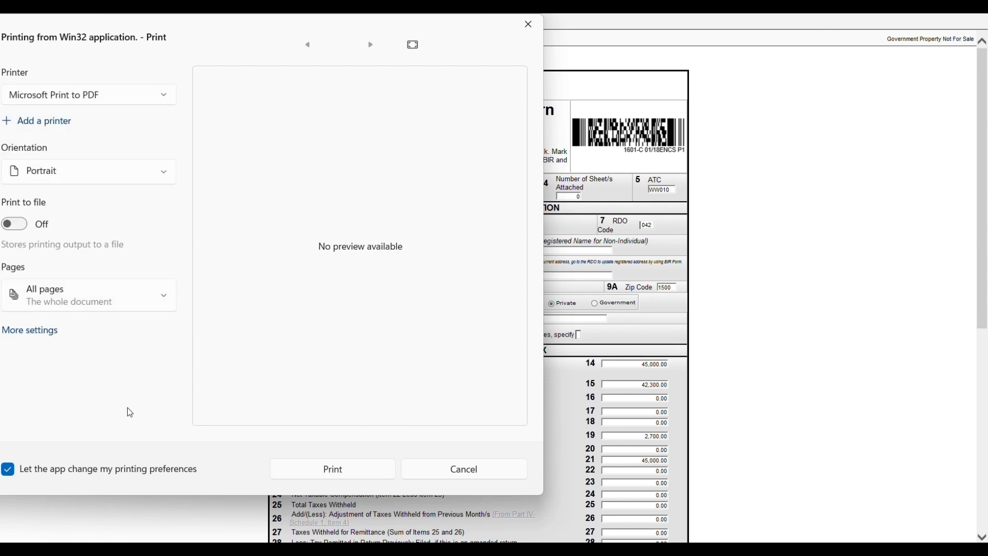
Confirm Legal as the paper size in the PDF printer's advanced options
click(46, 331)
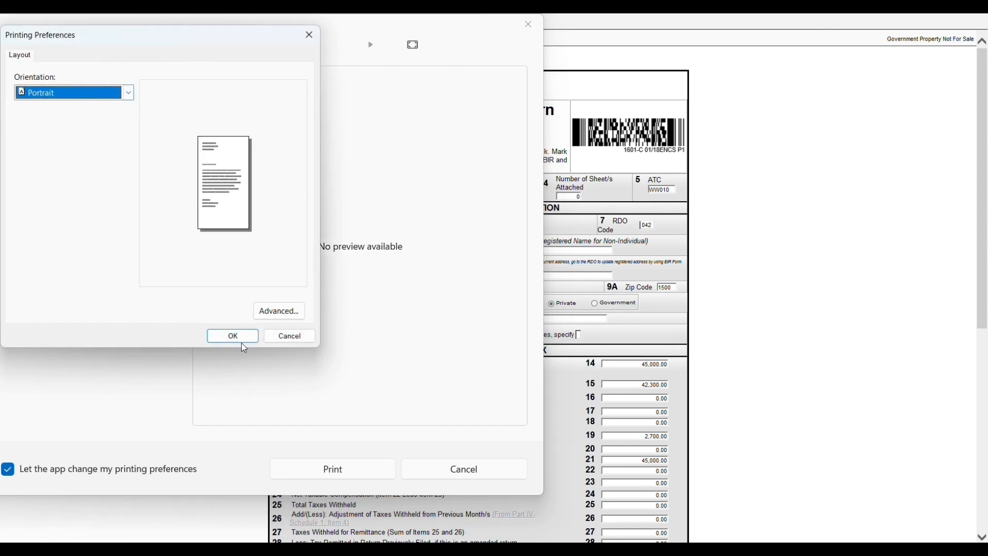
click(278, 311)
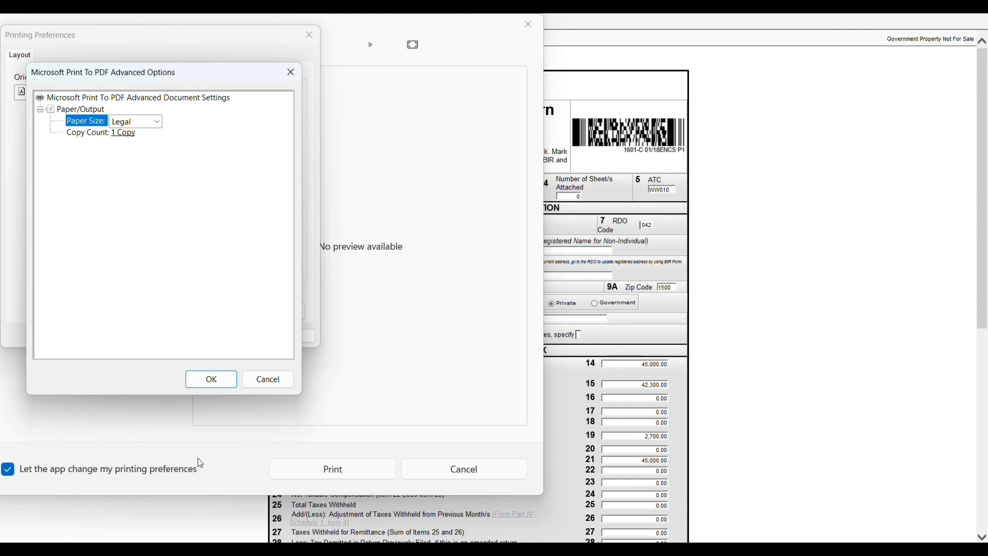
click(211, 379)
click(231, 337)
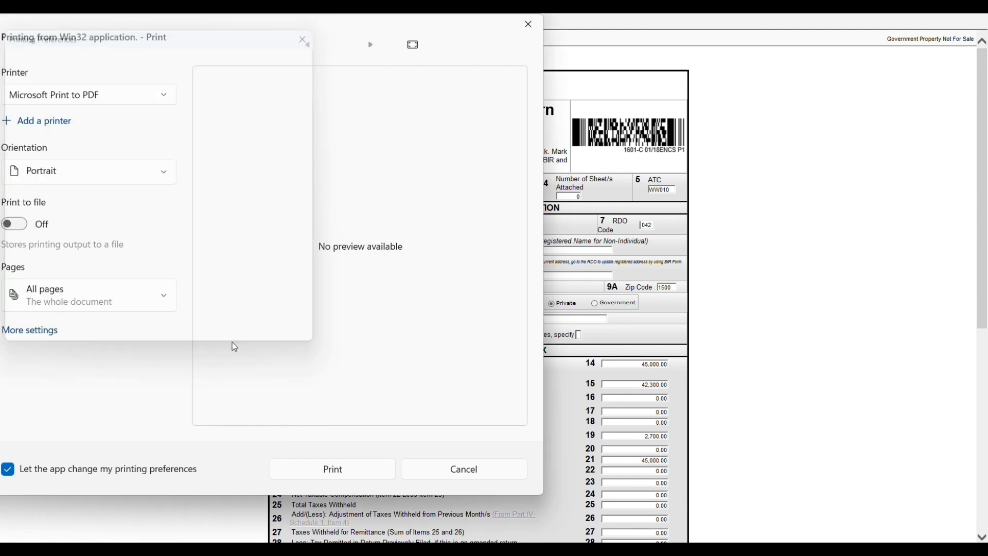
Print page 1 and save it as a PDF named 1601c.P1 in the Downloads folder
click(324, 476)
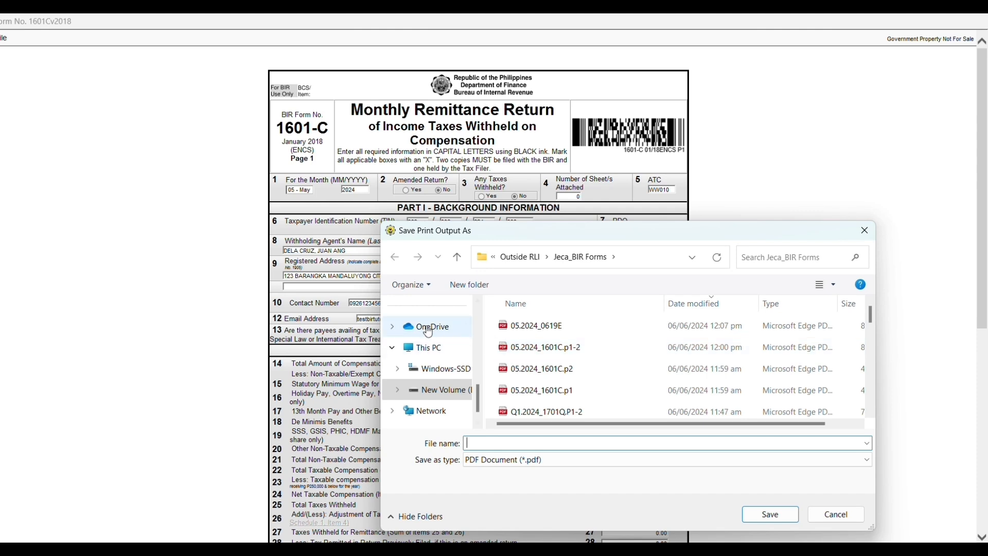
click(425, 387)
click(421, 348)
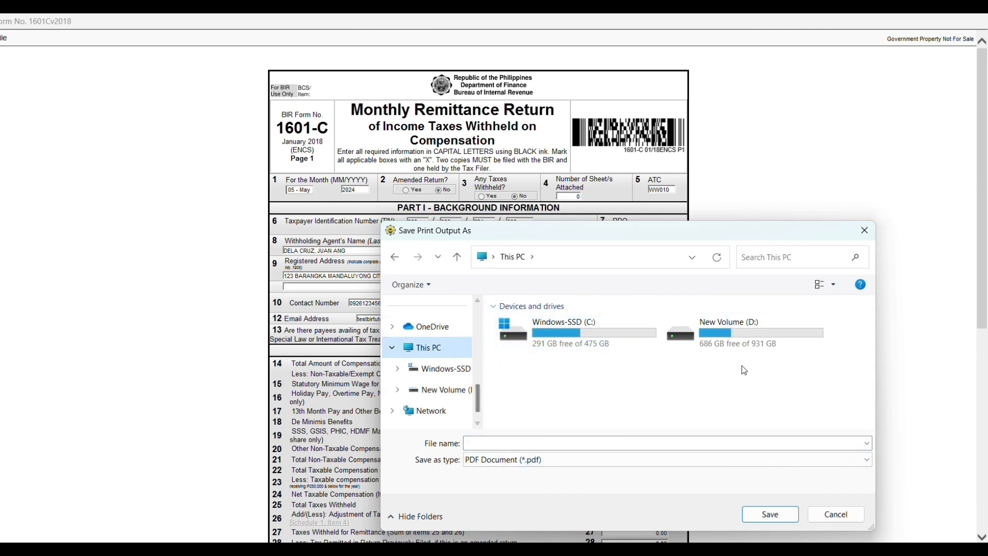
scroll(426, 373, up, 5)
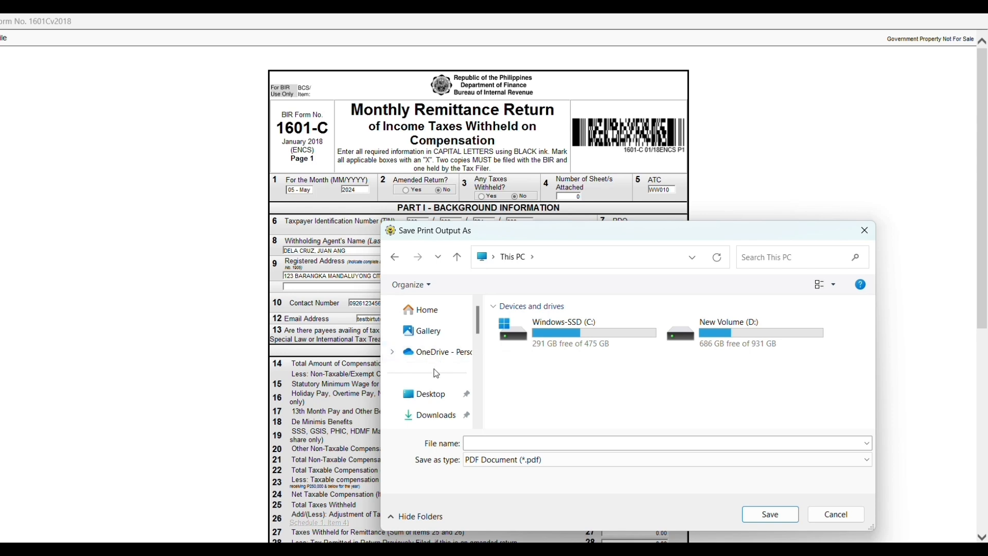
click(723, 337)
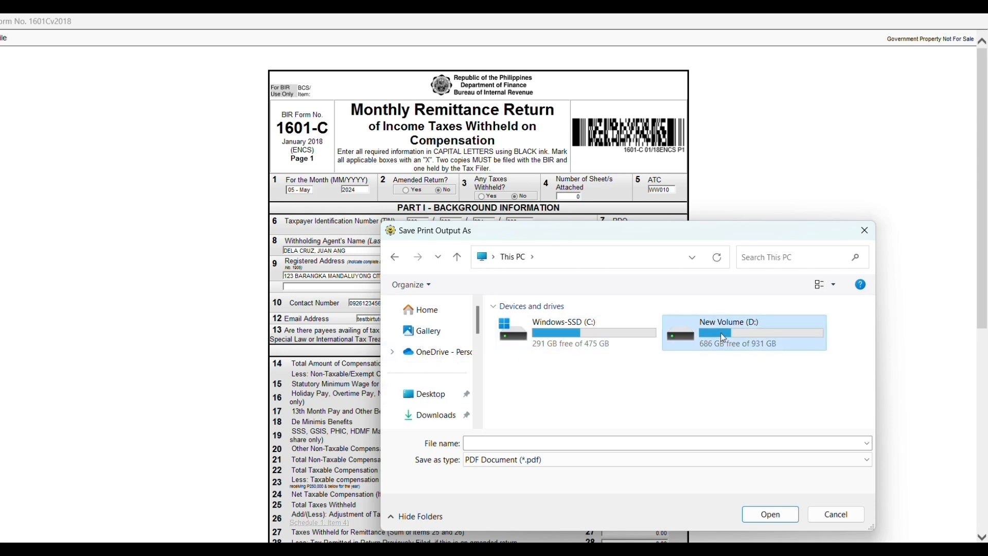
click(514, 446)
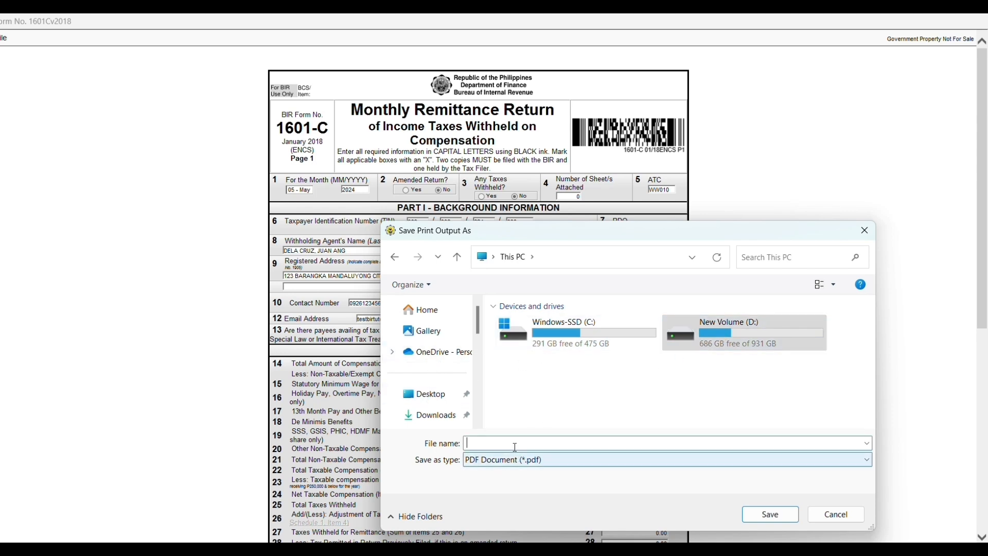
text(1601c)
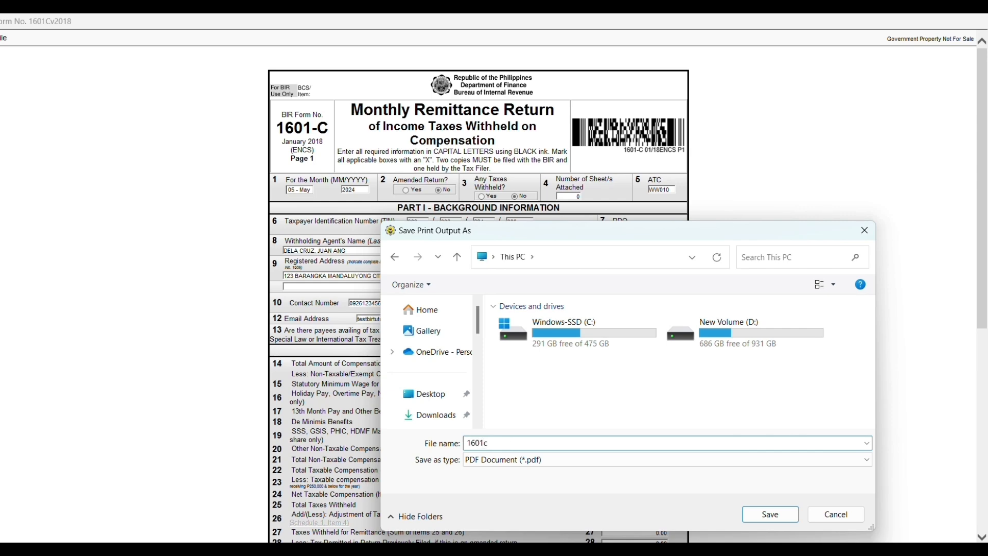
click(435, 415)
click(770, 516)
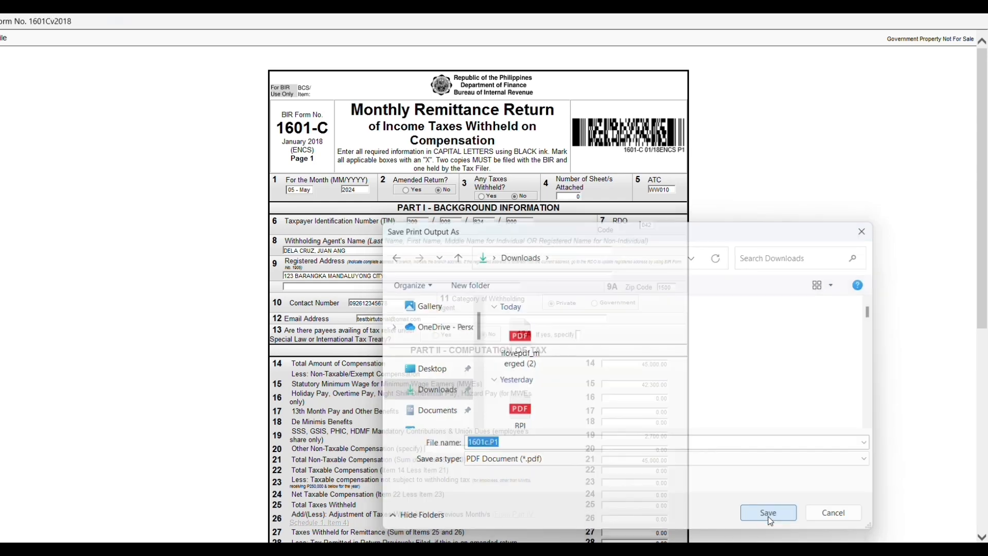
Switch the print version to page 2 of the return
scroll(520, 405, down, 7)
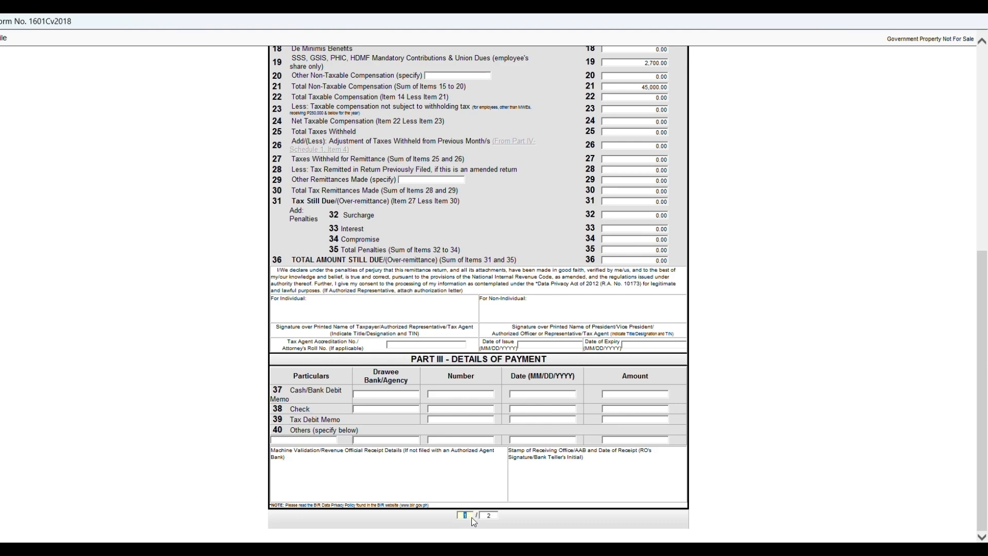
scroll(467, 513, down, 10)
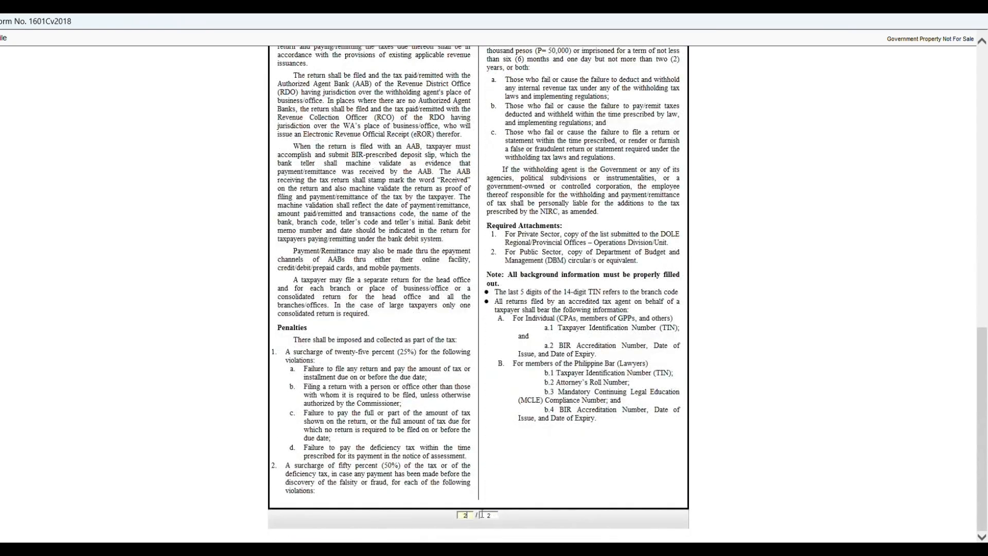
scroll(294, 440, up, 10)
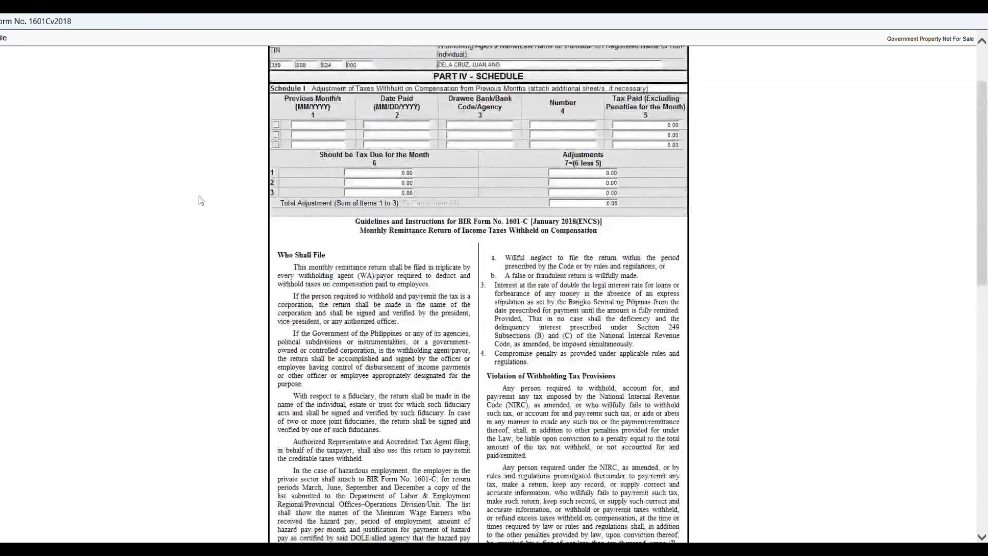
Print page 2 with Microsoft Print to PDF and save it as 1601c.P2 in the Downloads folder
click(6, 40)
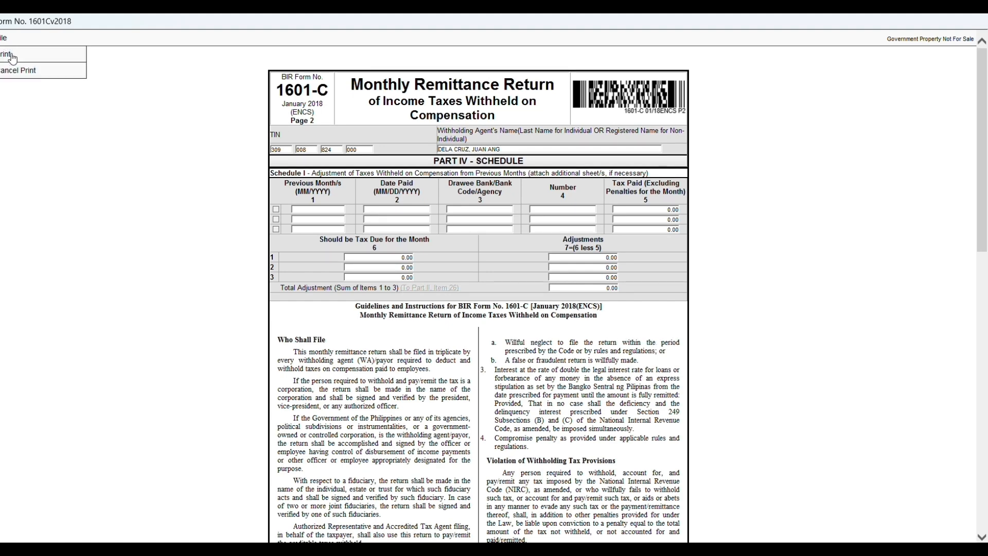
click(23, 60)
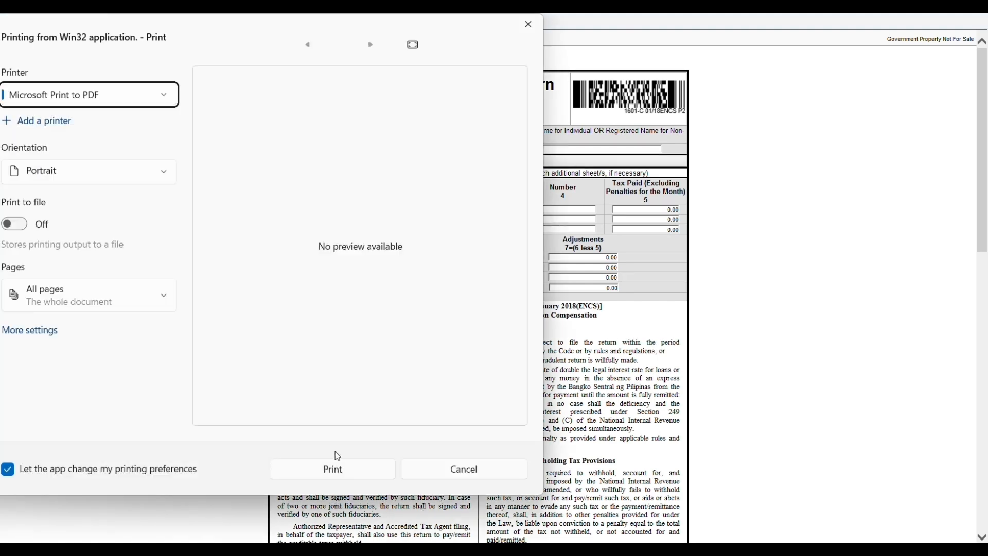
click(335, 470)
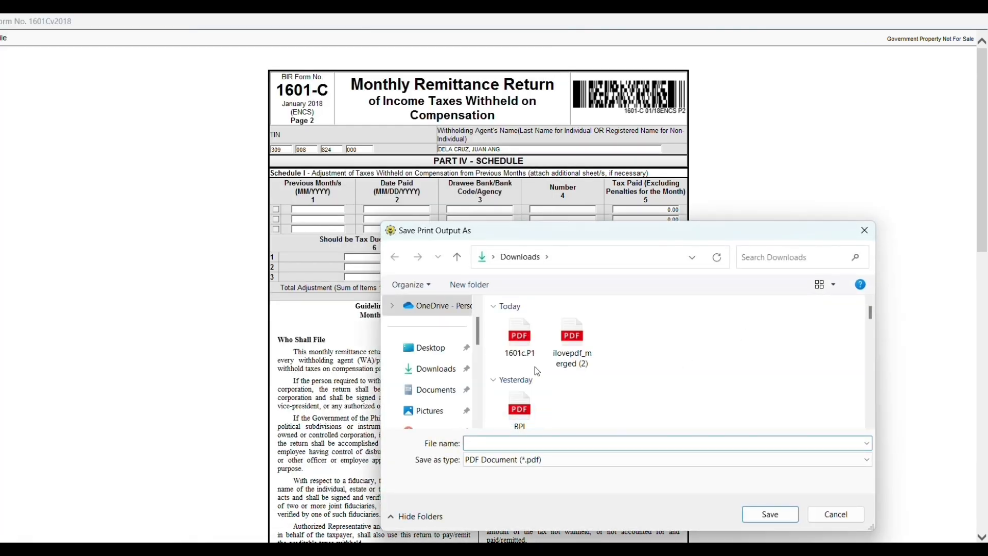
click(519, 337)
click(589, 445)
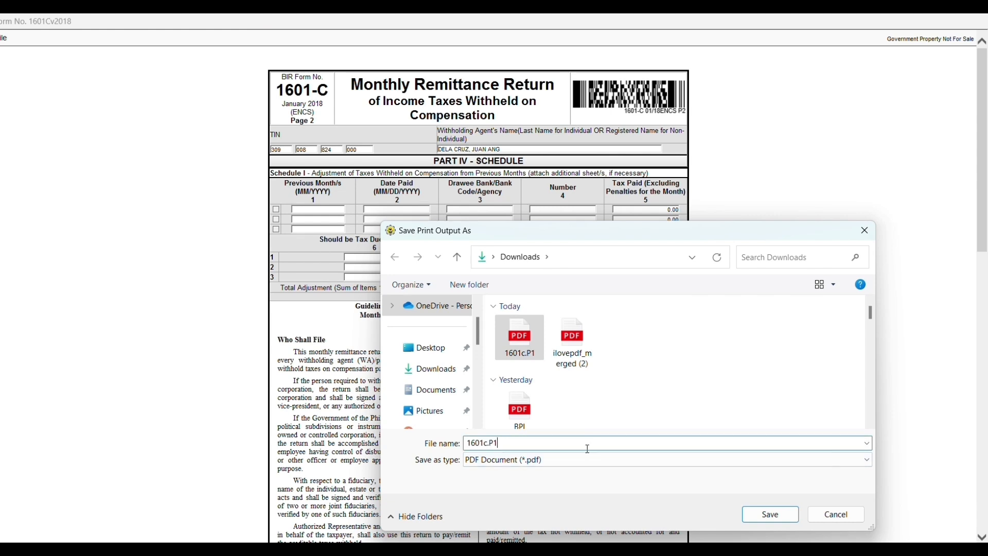
key(BackSpace)
text(2)
key(Return)
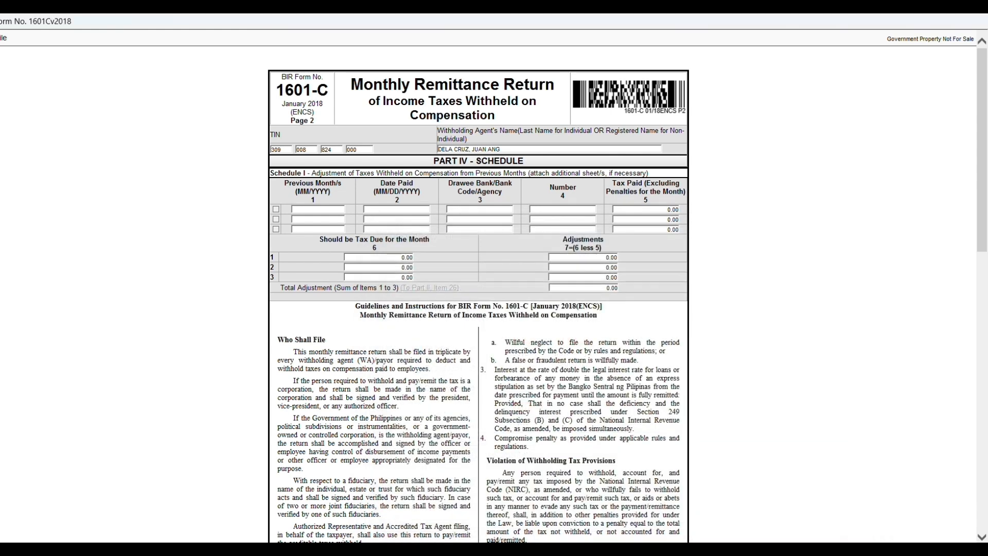